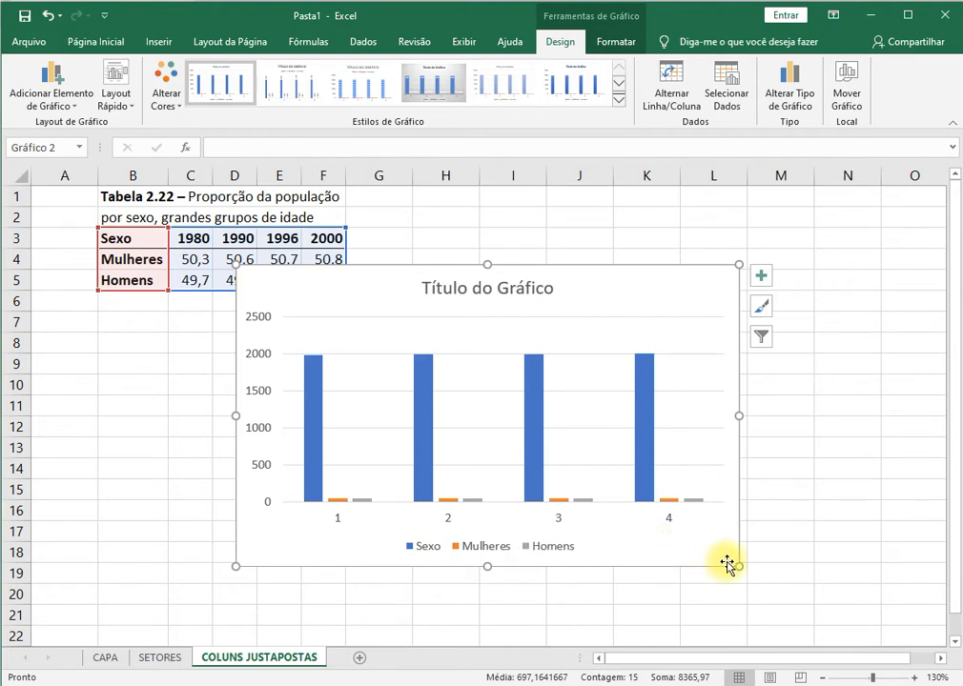
Delete the existing chart and clear the "Sexo" header from cell B3.
key("Delete")
left_click(135, 234)
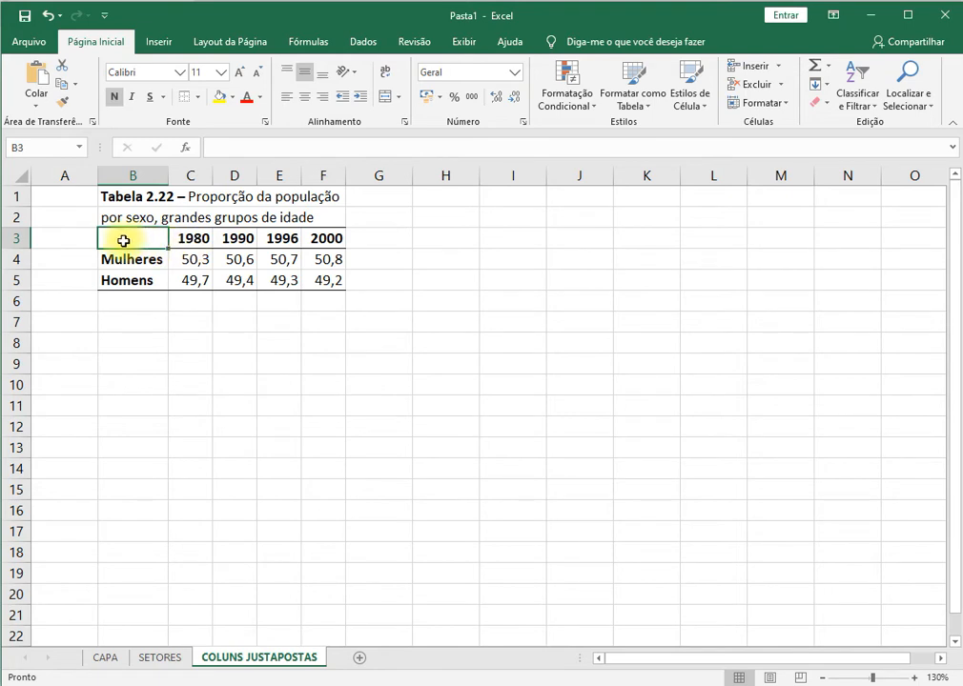
Insert a 2D clustered column chart from the range B3:F5.
left_click_drag(128, 242, 318, 275)
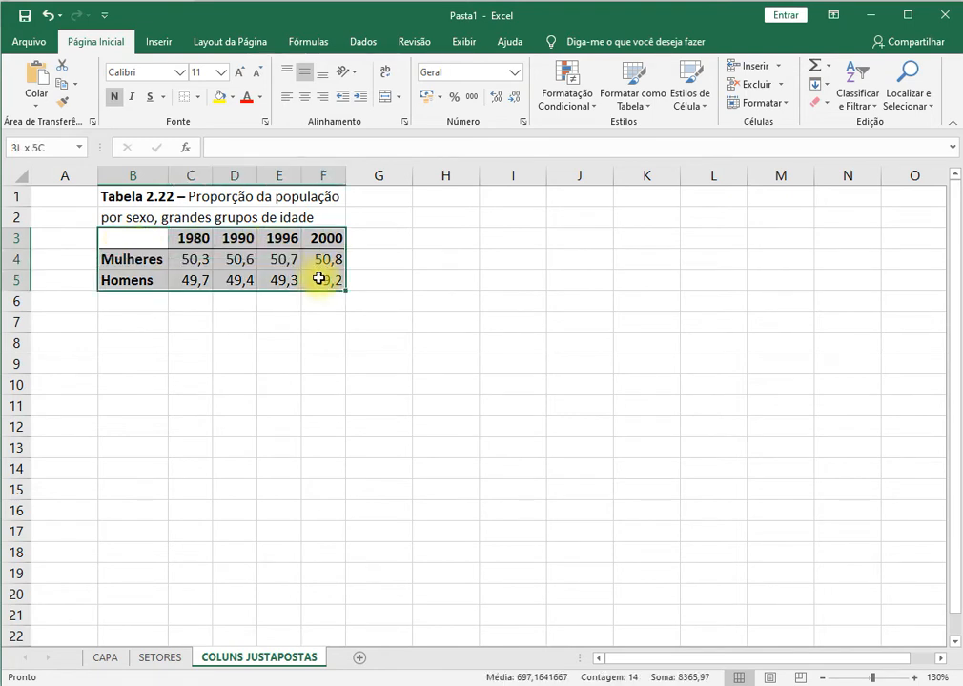
left_click(158, 43)
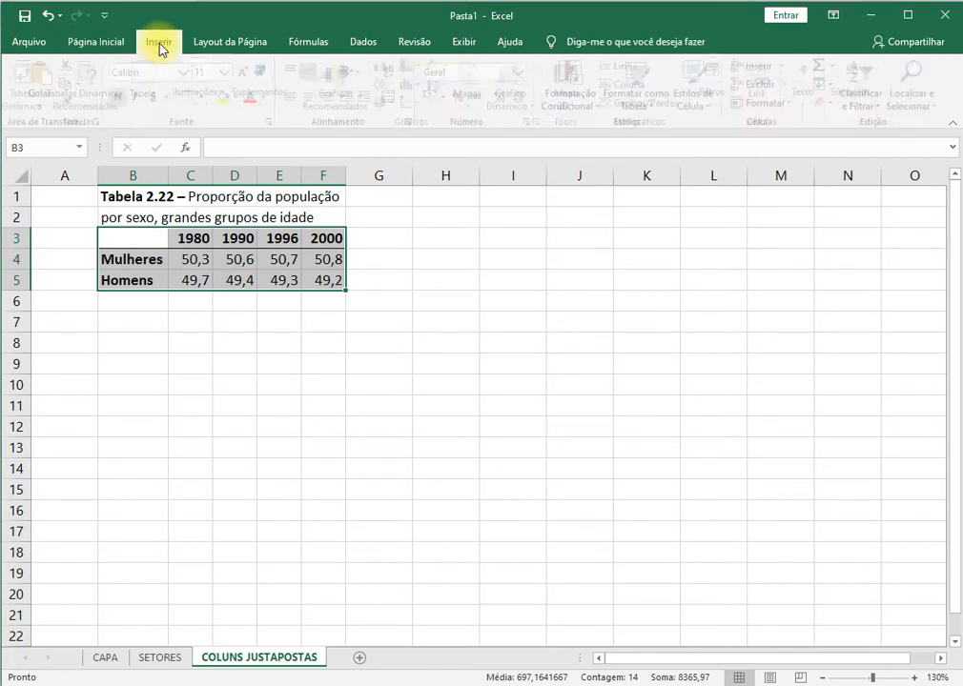
left_click(397, 72)
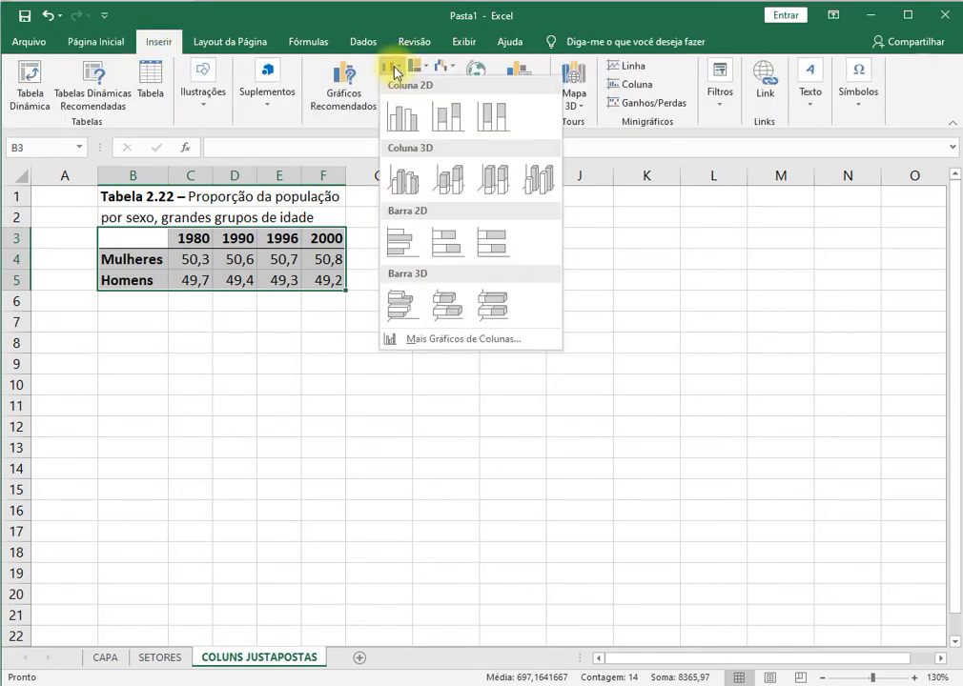
left_click(406, 116)
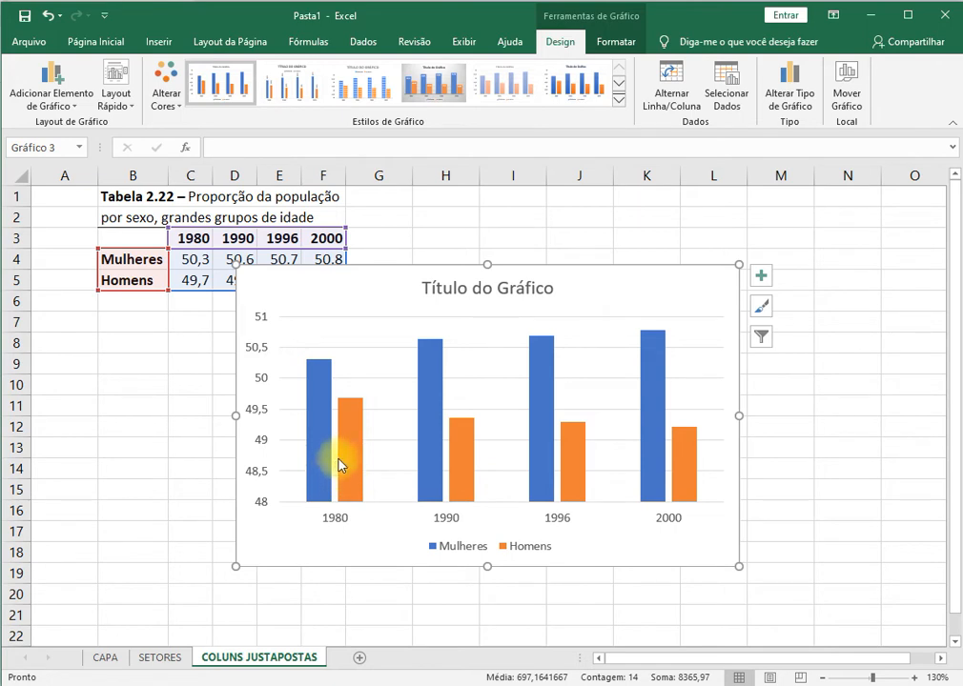
Format the chart's data series with a series overlap of 0% and a gap width of 50%.
mouse_move(324, 456)
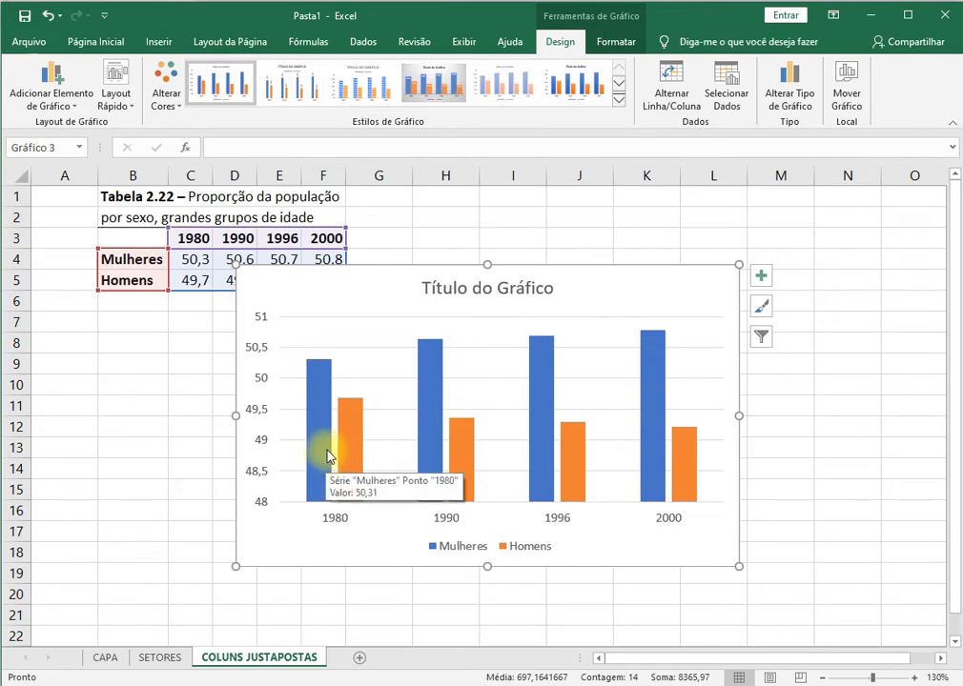
right_click(326, 448)
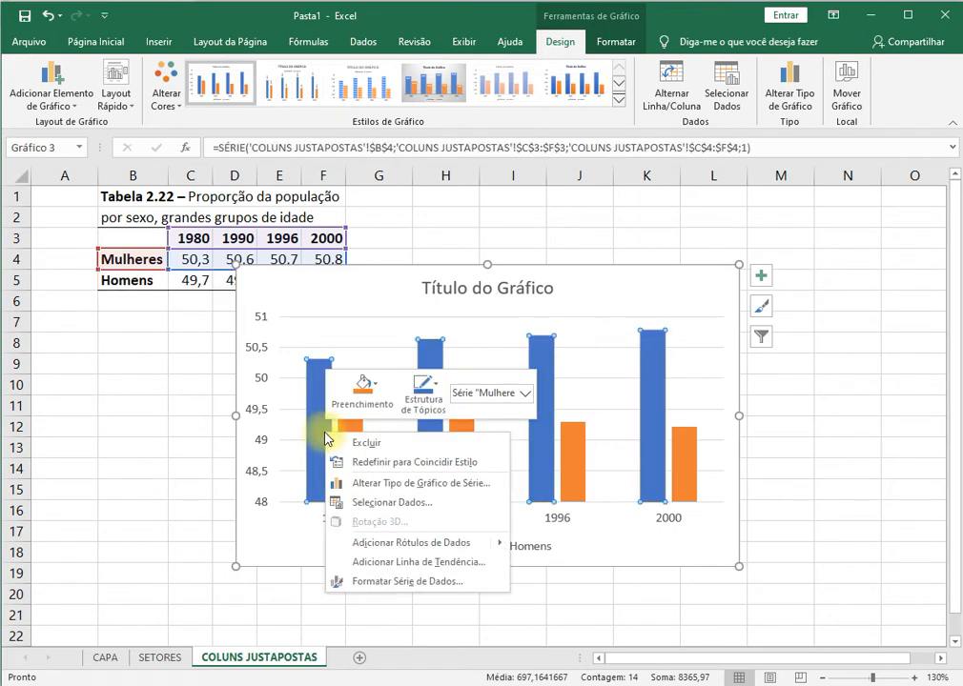
left_click(413, 582)
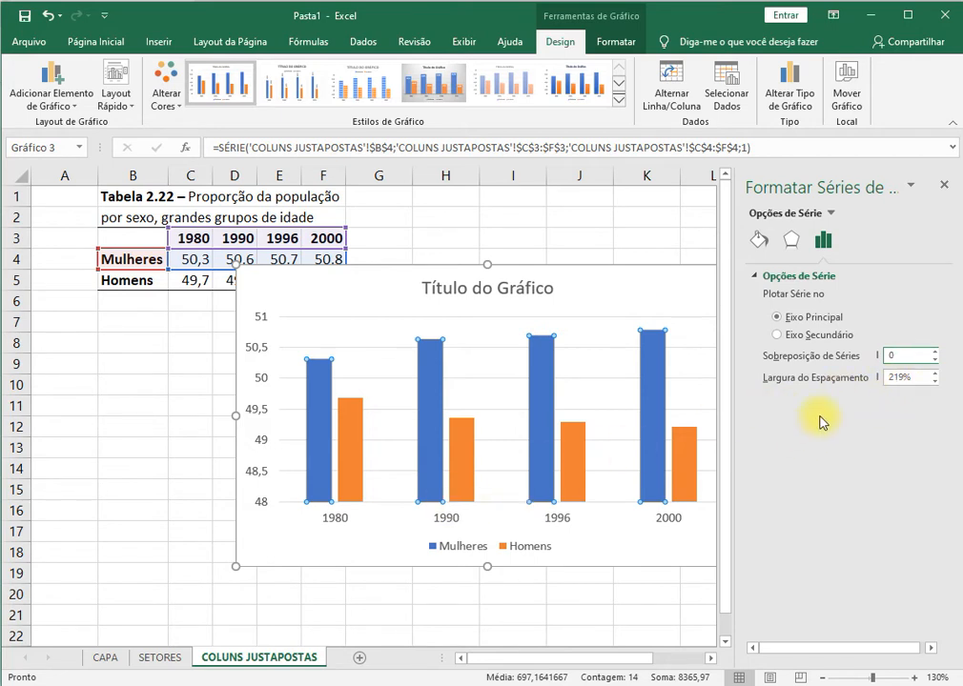
double_click(898, 378)
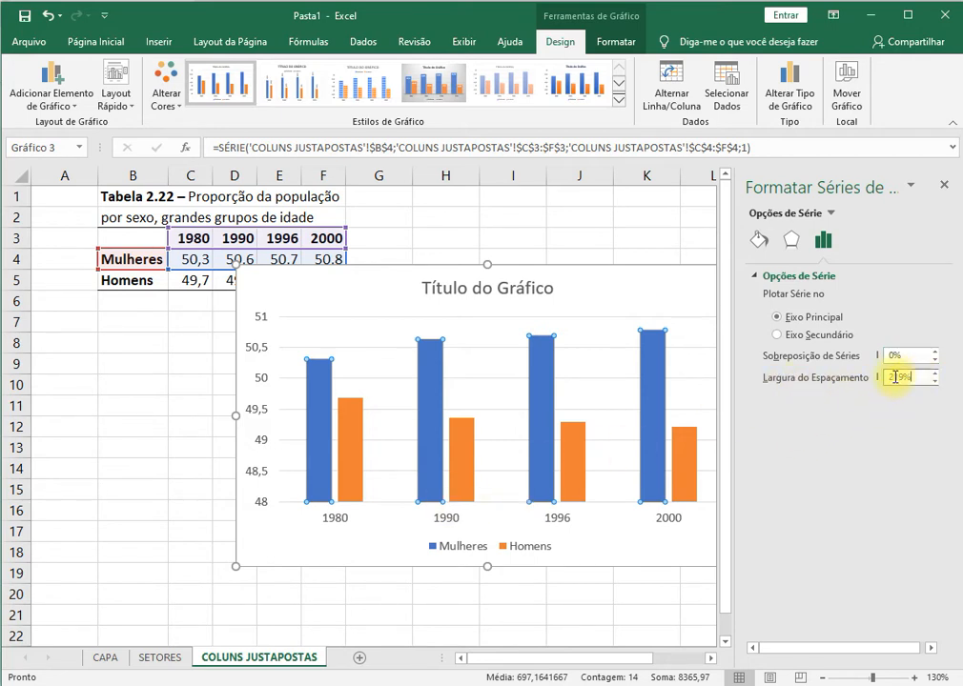
type("50")
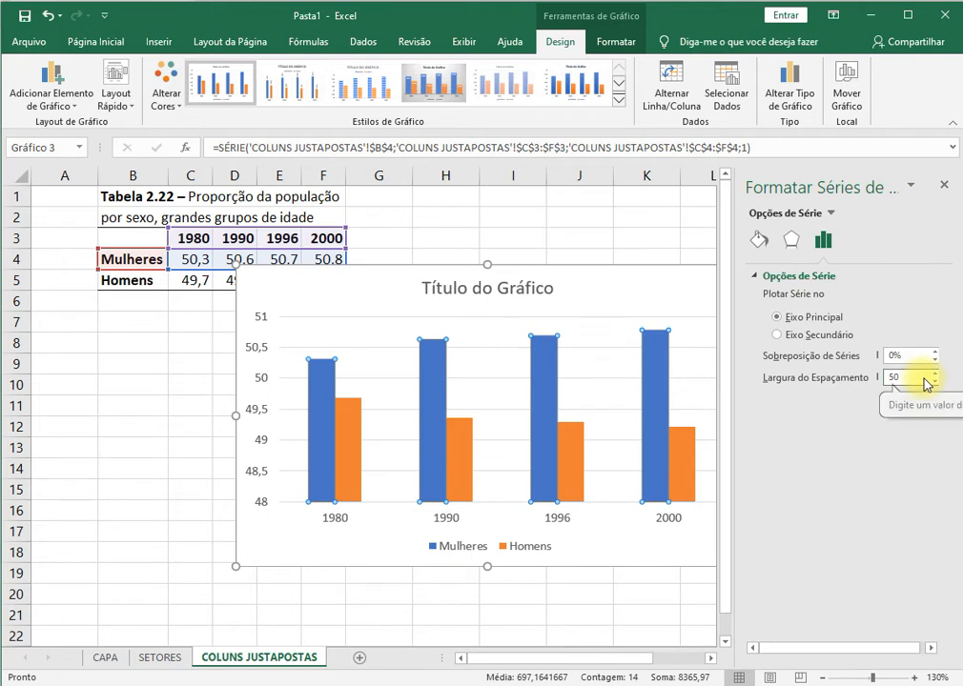
key("Return")
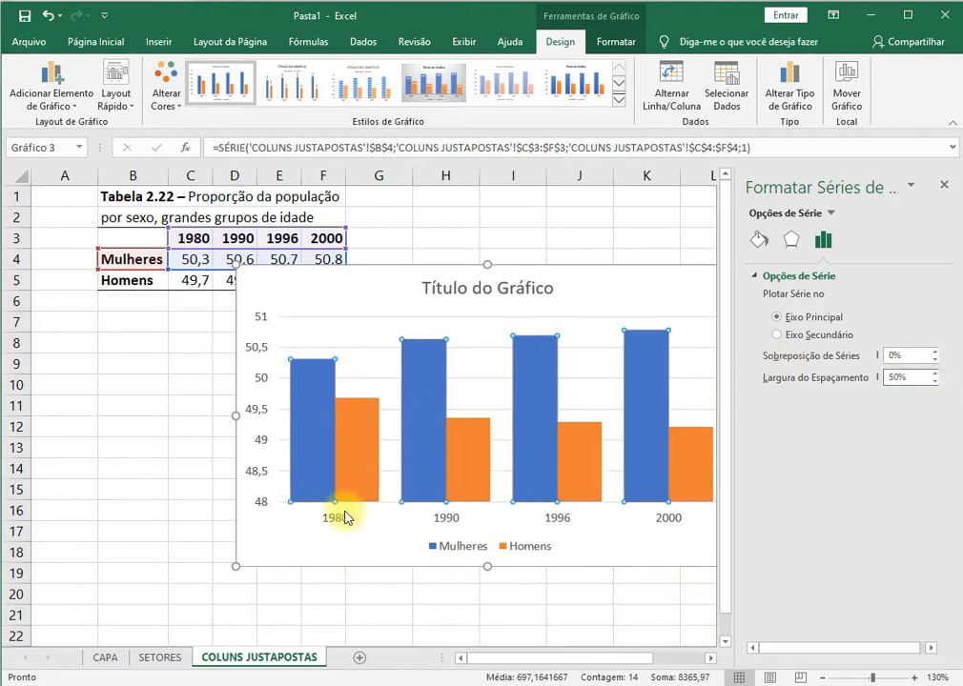
left_click(946, 187)
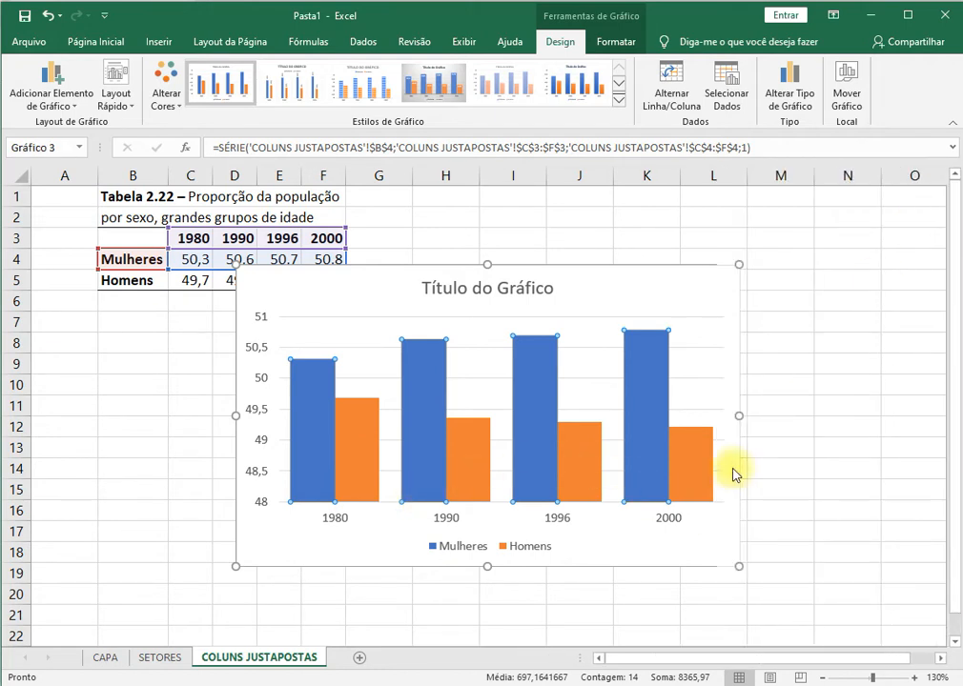
left_click(694, 545)
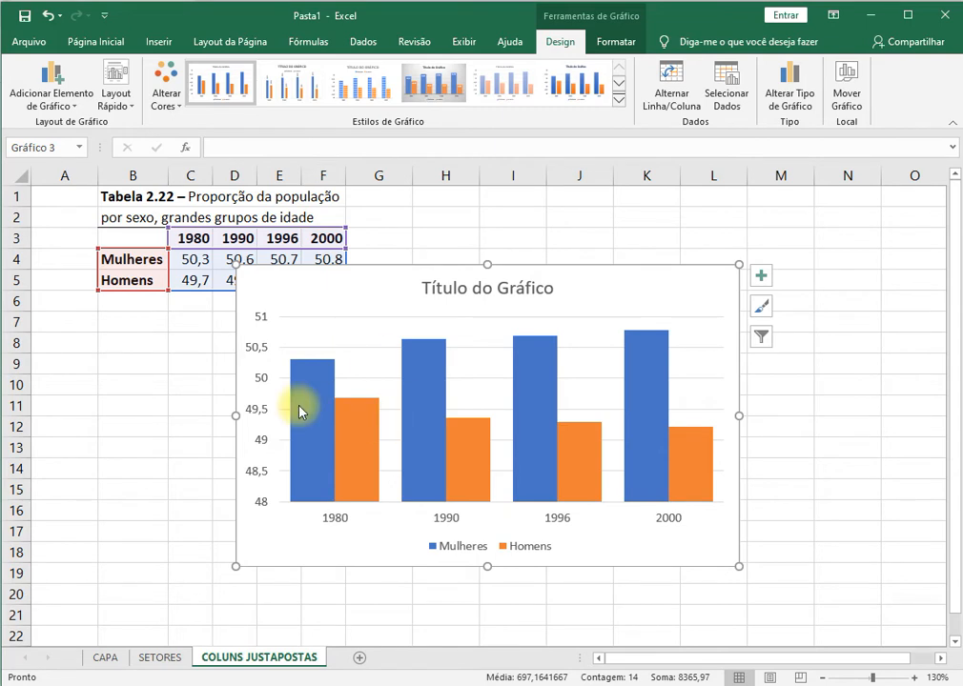
Give the Mulheres columns a solid black border 0.25 pt wide.
mouse_move(307, 367)
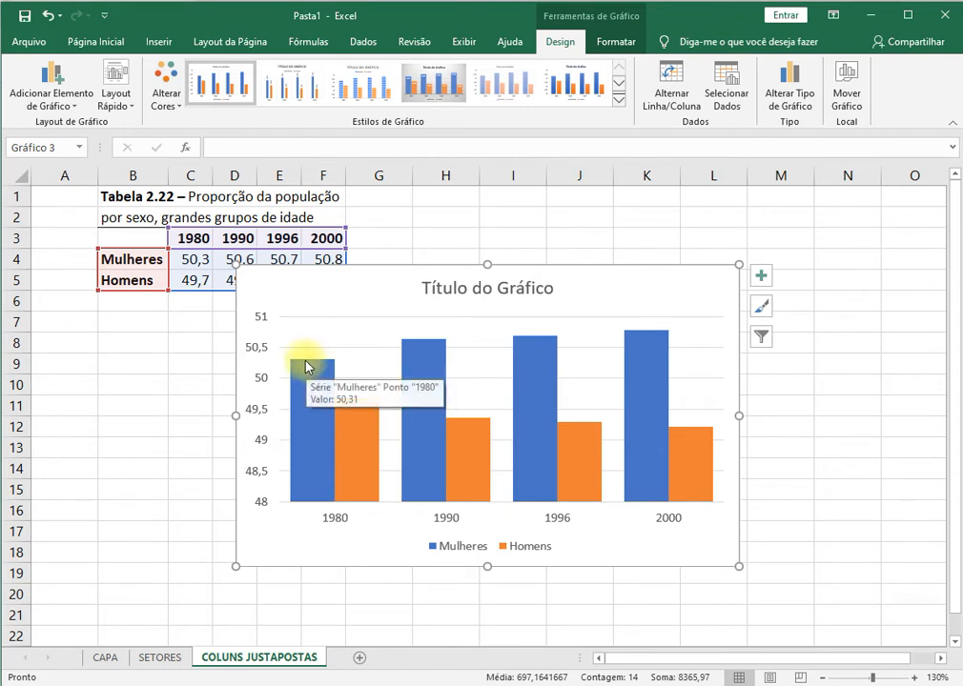
right_click(648, 391)
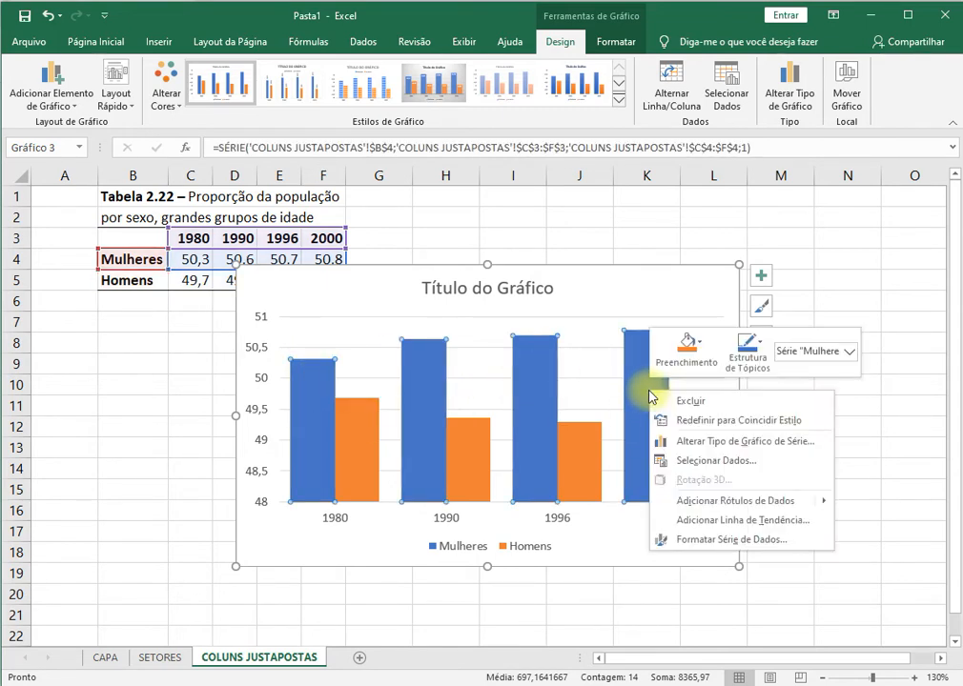
left_click(701, 539)
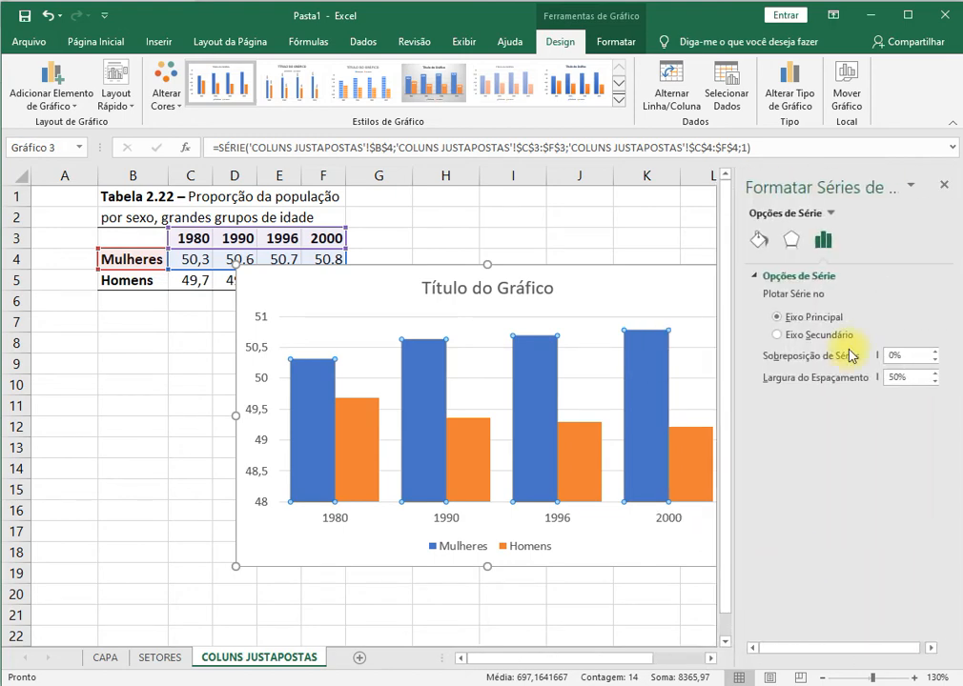
left_click(763, 246)
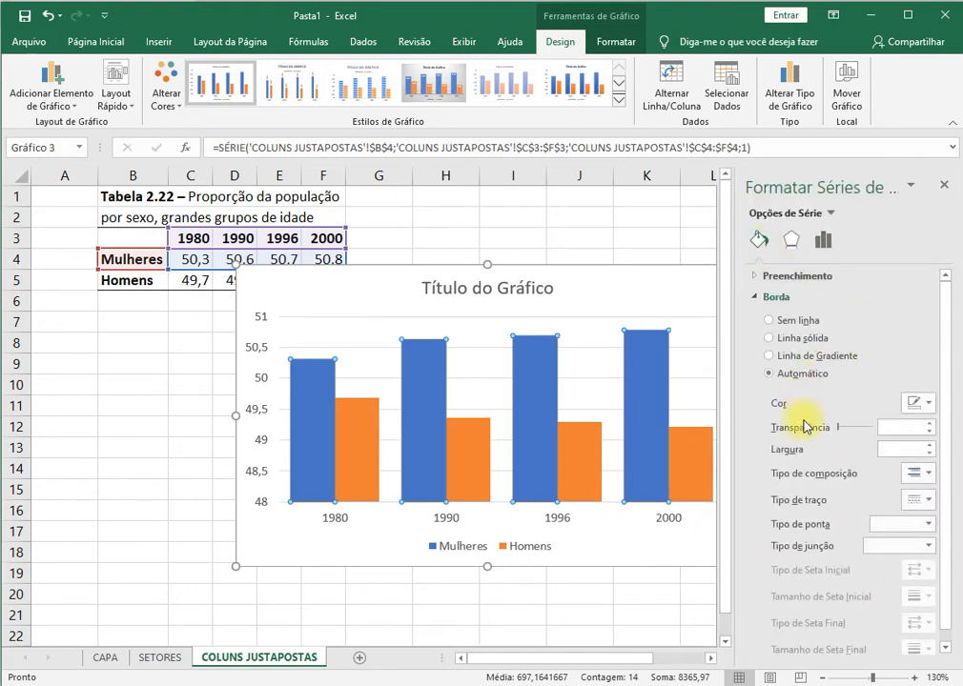
left_click(774, 338)
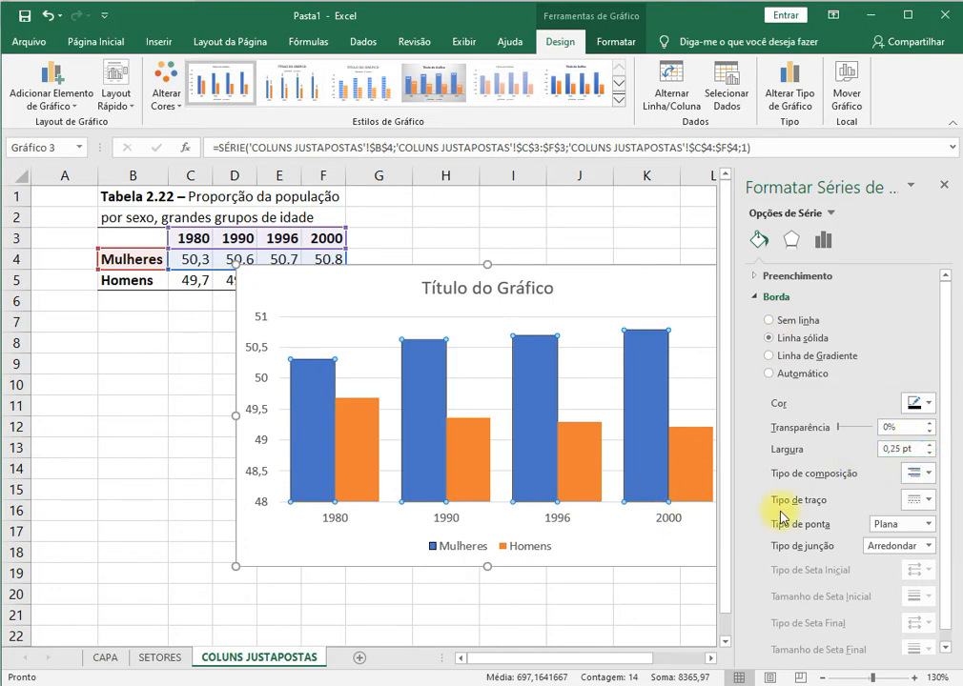
Give the Homens columns a solid black border 0.25 pt wide.
right_click(361, 448)
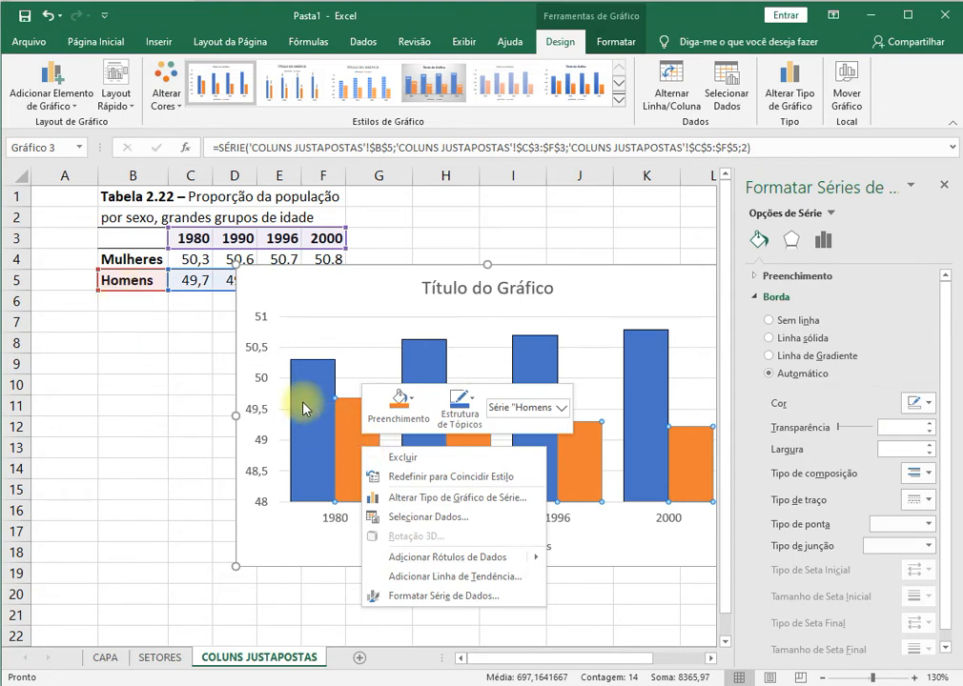
left_click(775, 338)
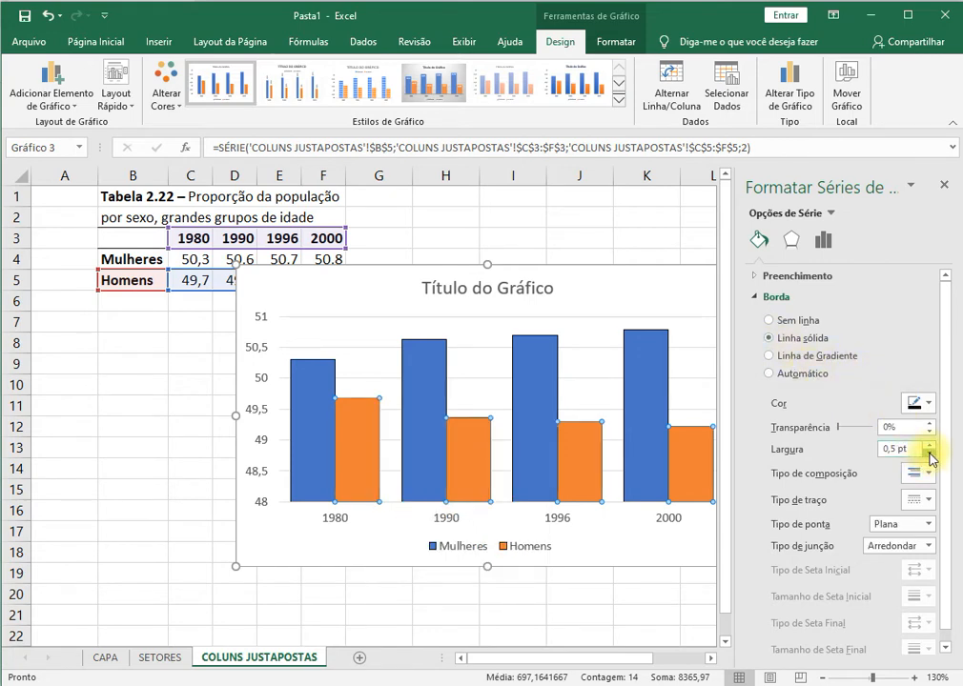
left_click(586, 550)
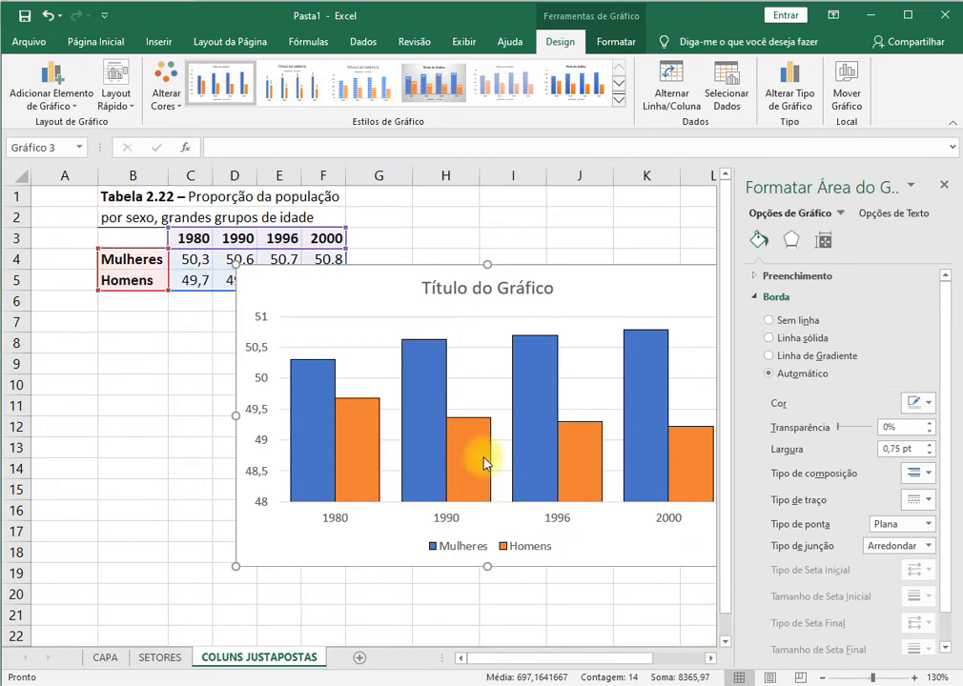
Add data labels to both the Mulheres and the Homens series.
right_click(313, 393)
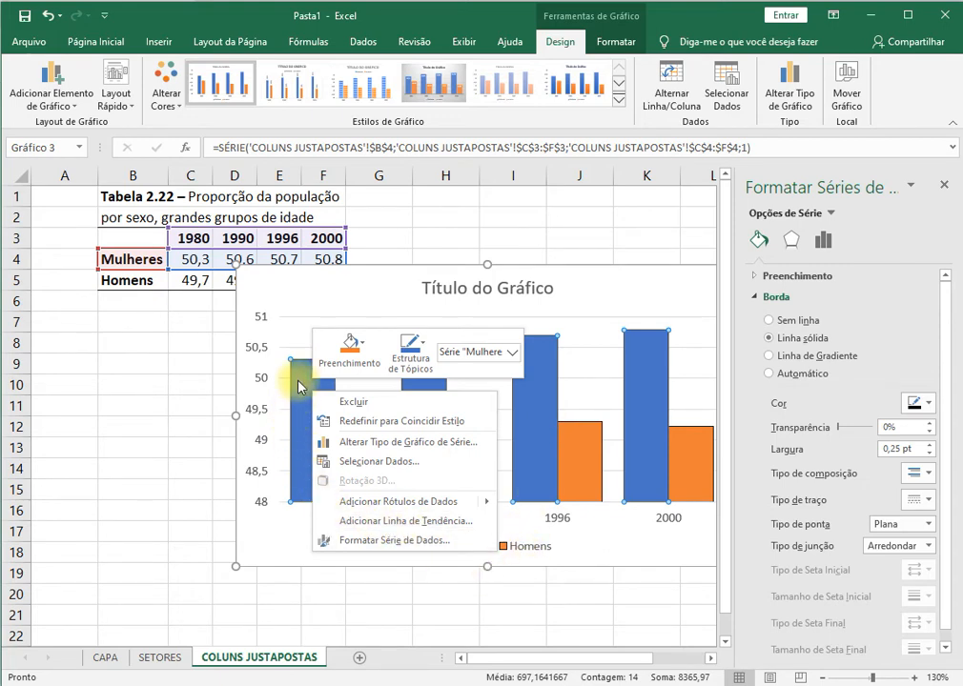
left_click(345, 502)
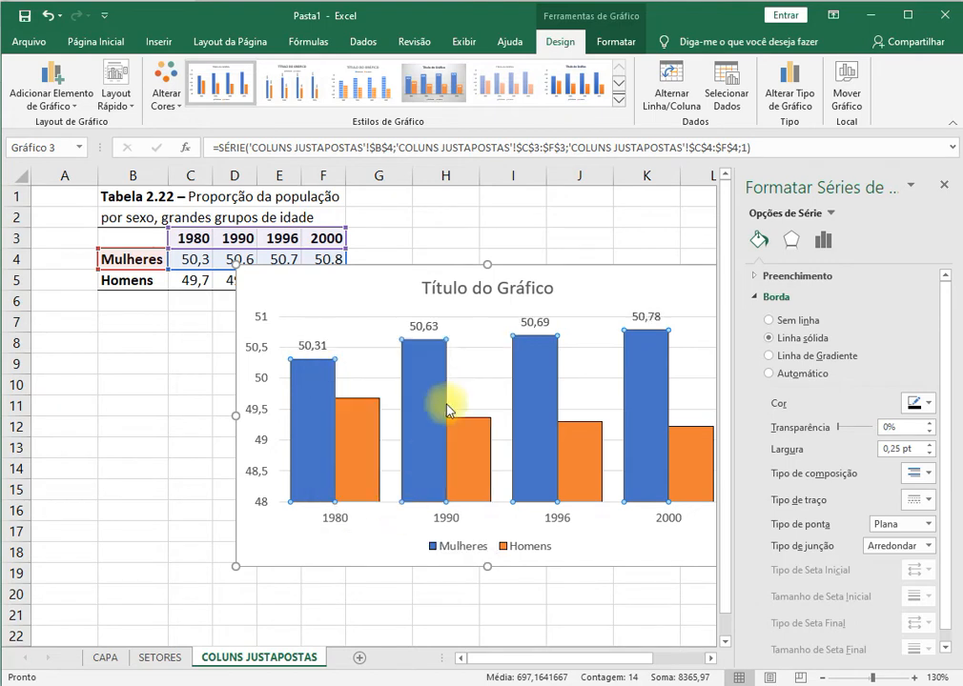
right_click(341, 436)
right_click(683, 491)
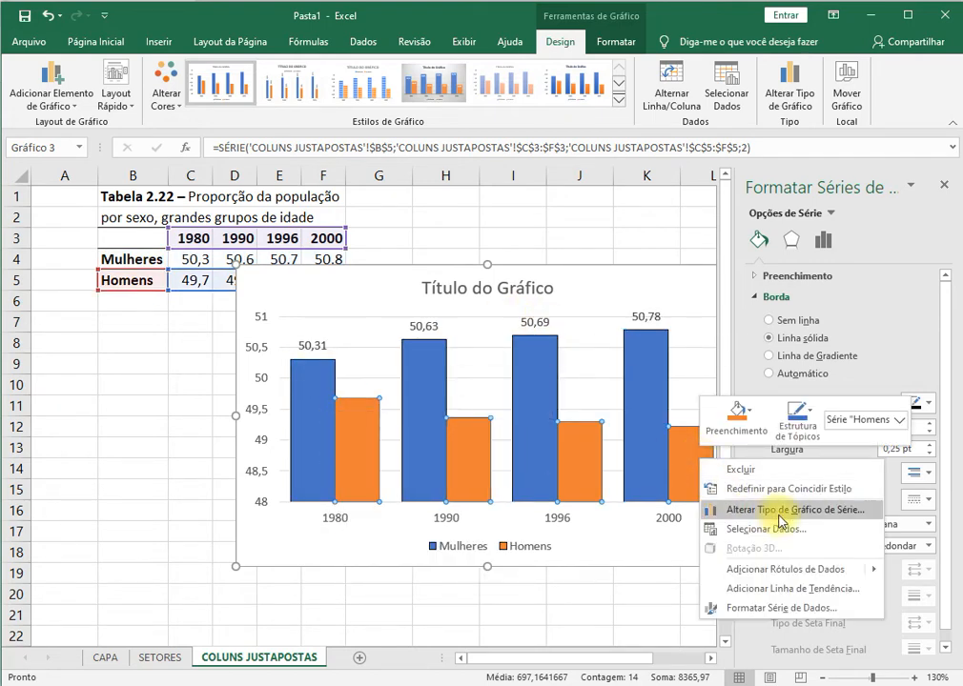
left_click(782, 569)
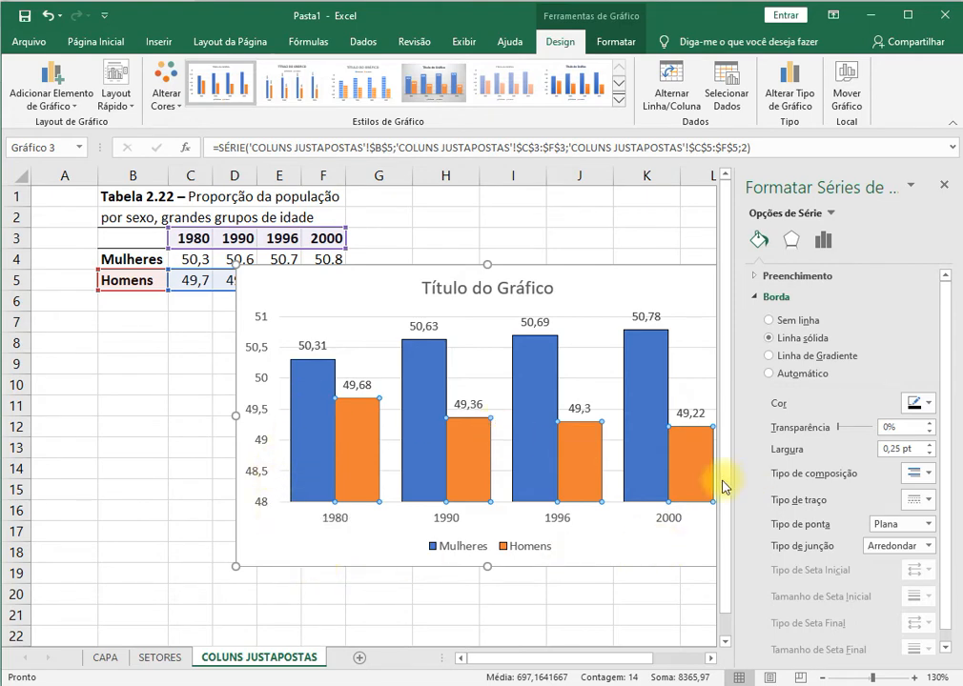
Delete the chart title and move the chart clear of the table, with its upper edge at row 7.
left_click(530, 293)
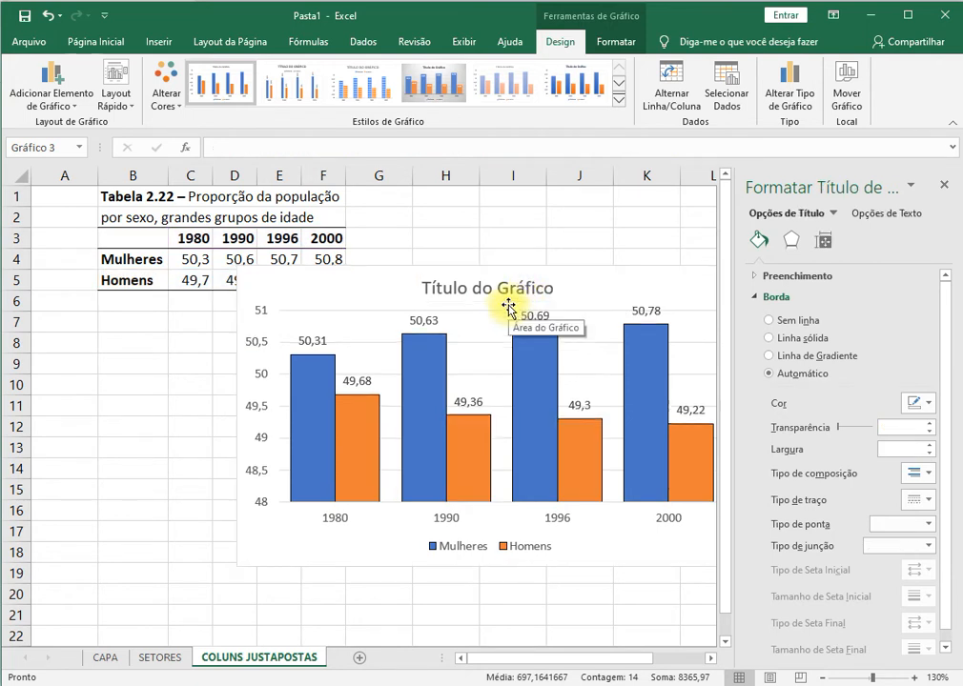
key("Delete")
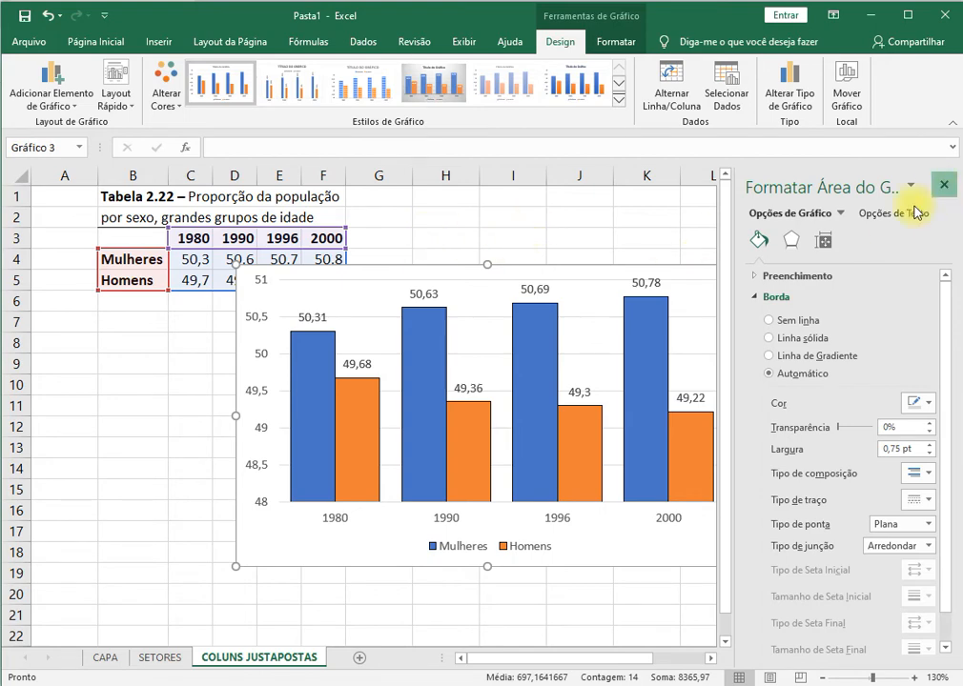
left_click(944, 185)
left_click_drag(688, 264, 788, 318)
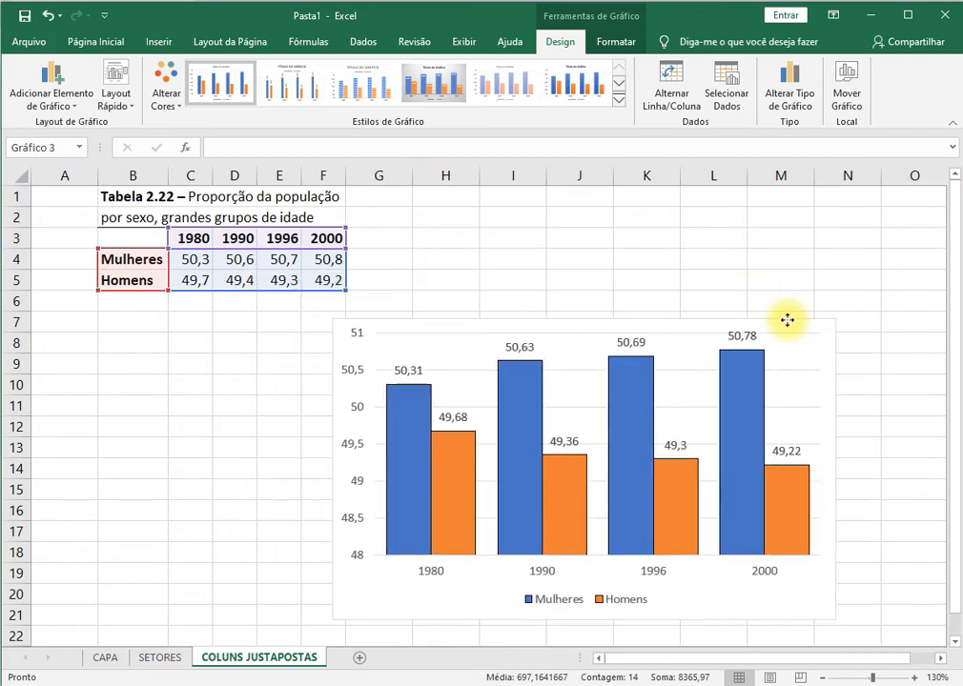
Copy the two-line table title from rows 1 and 2 and paste it starting at cell G6.
left_click(234, 218)
left_click_drag(121, 197, 314, 216)
key("ctrl+c")
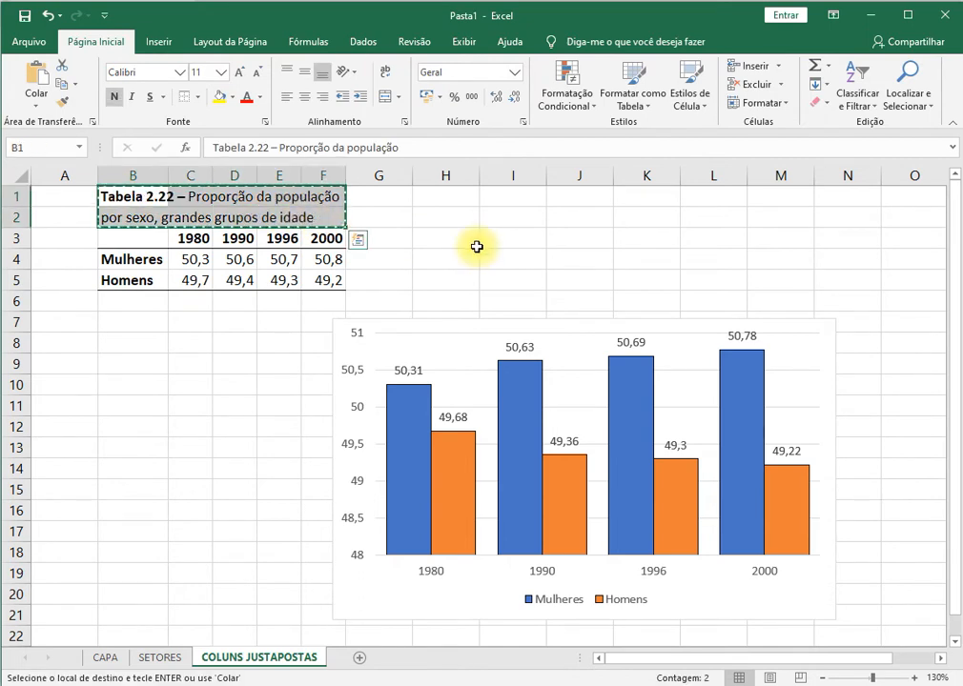
left_click(398, 303)
key("ctrl+v")
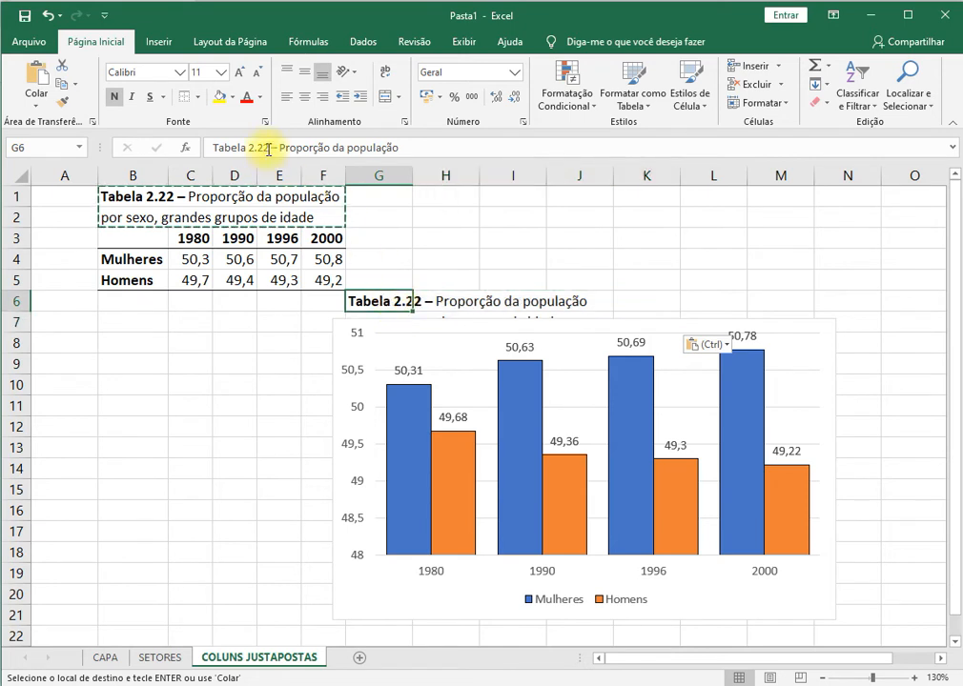
Replace "Tabela 2.22" in the G6 caption with non-bold "Figura 1" and move the chart down below both caption lines.
left_click_drag(271, 148, 186, 155)
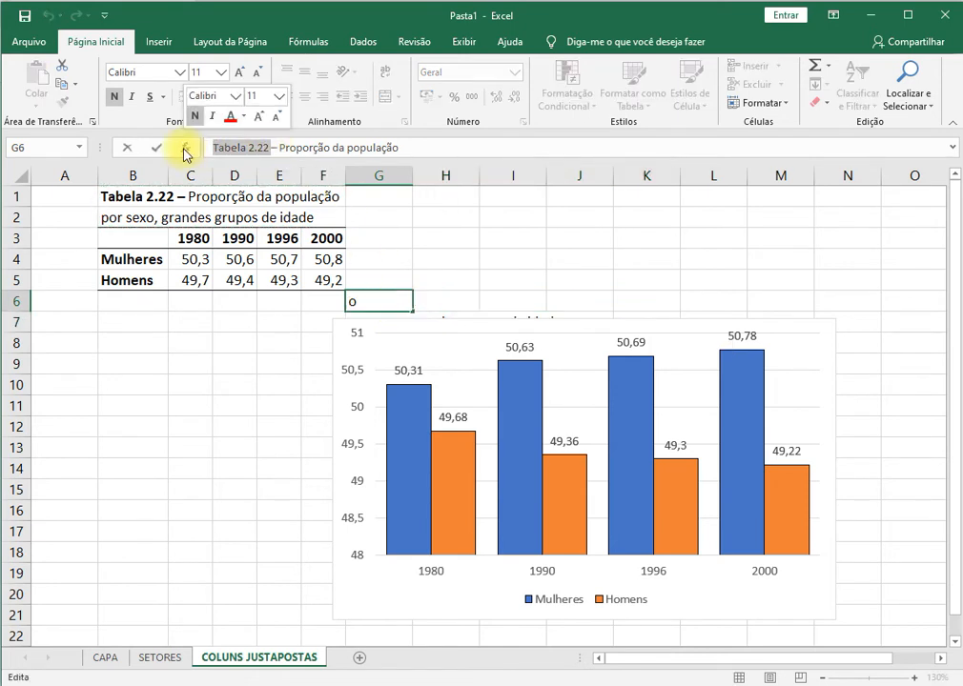
type("fIGURA ")
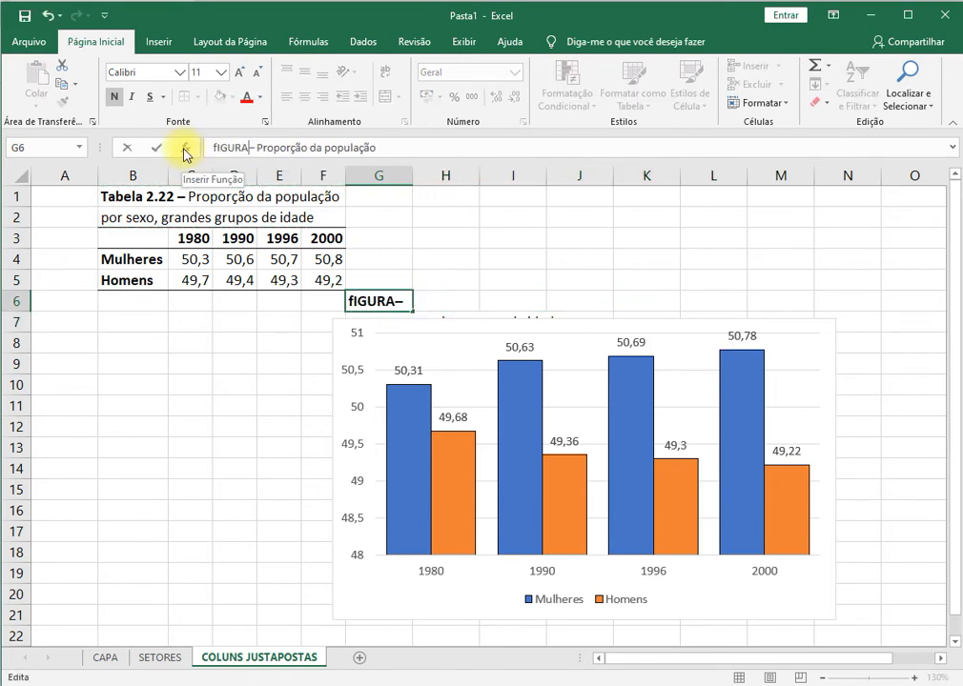
type("1")
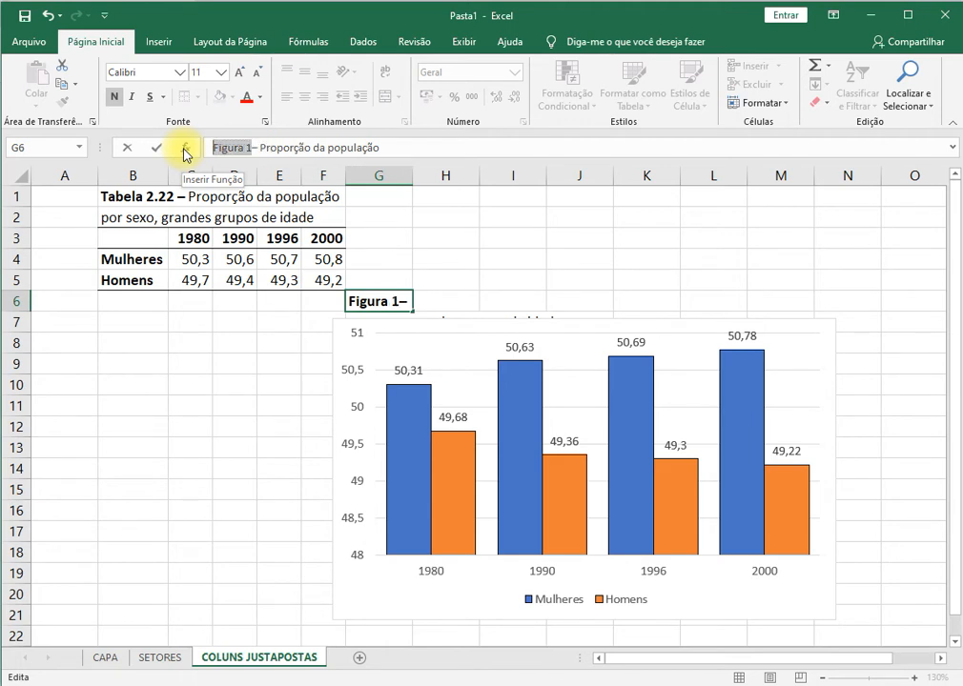
key("ctrl+n")
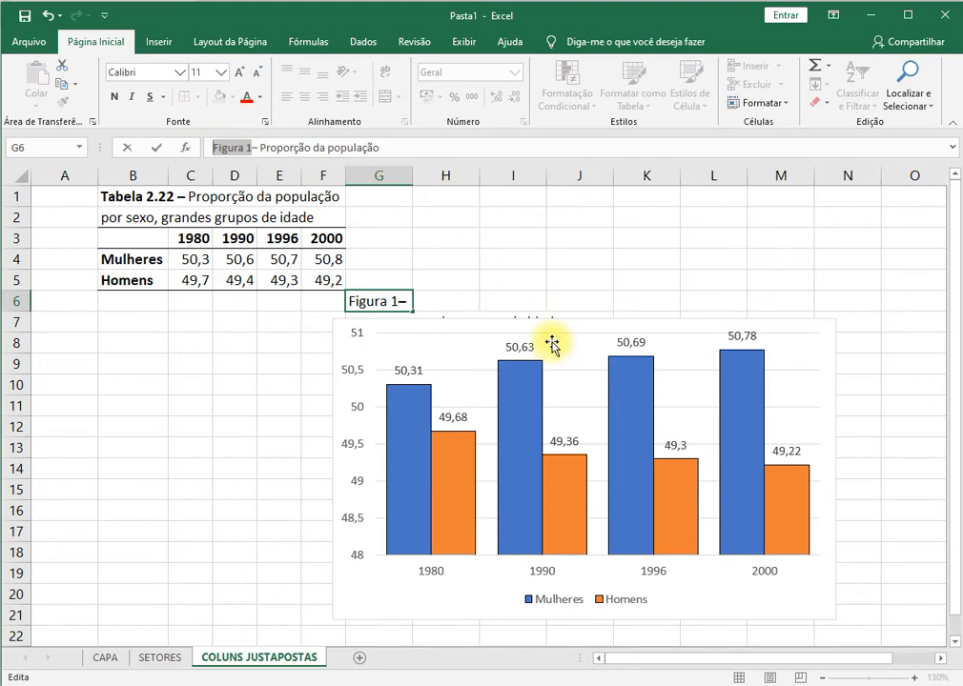
key("Return")
left_click_drag(564, 327, 570, 358)
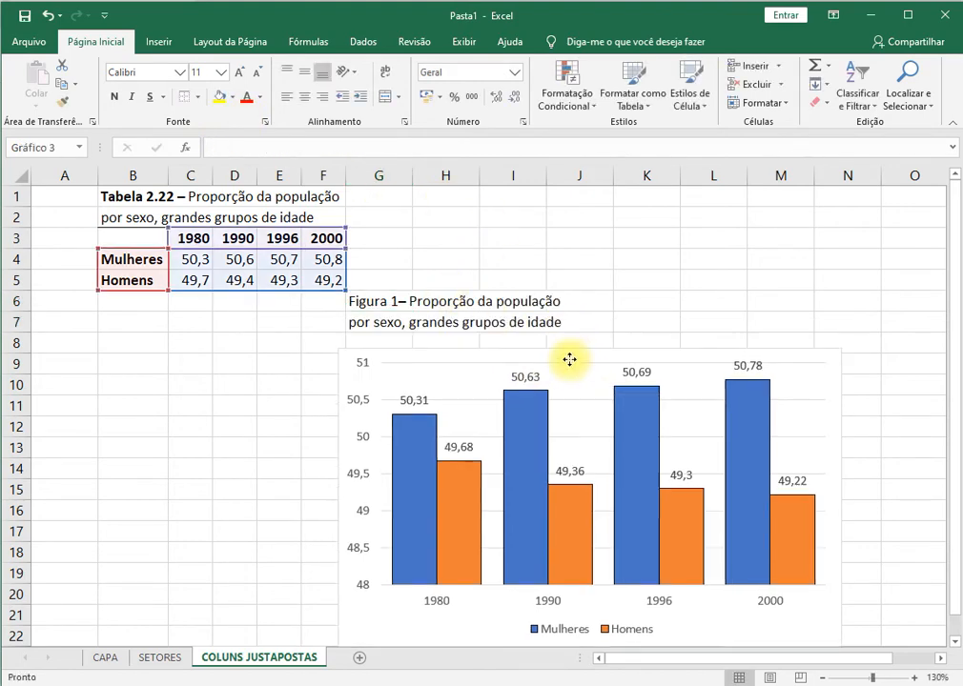
Cut the second caption line from G7, append it to the caption in G6, and move the chart up directly below row 6.
left_click(369, 322)
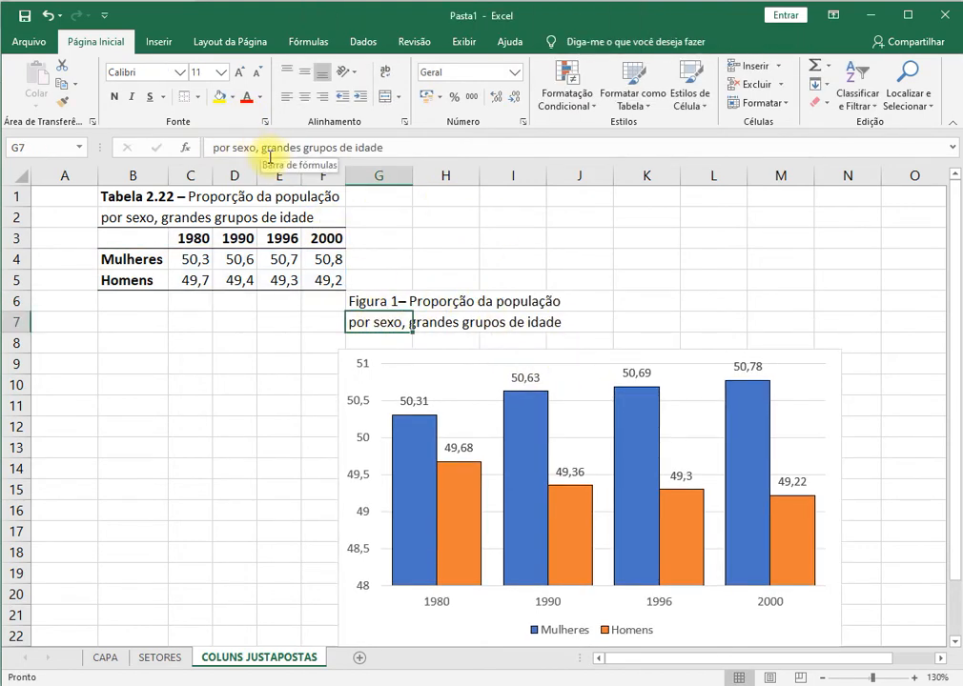
left_click_drag(408, 148, 142, 160)
key("ctrl+x")
left_click(399, 299)
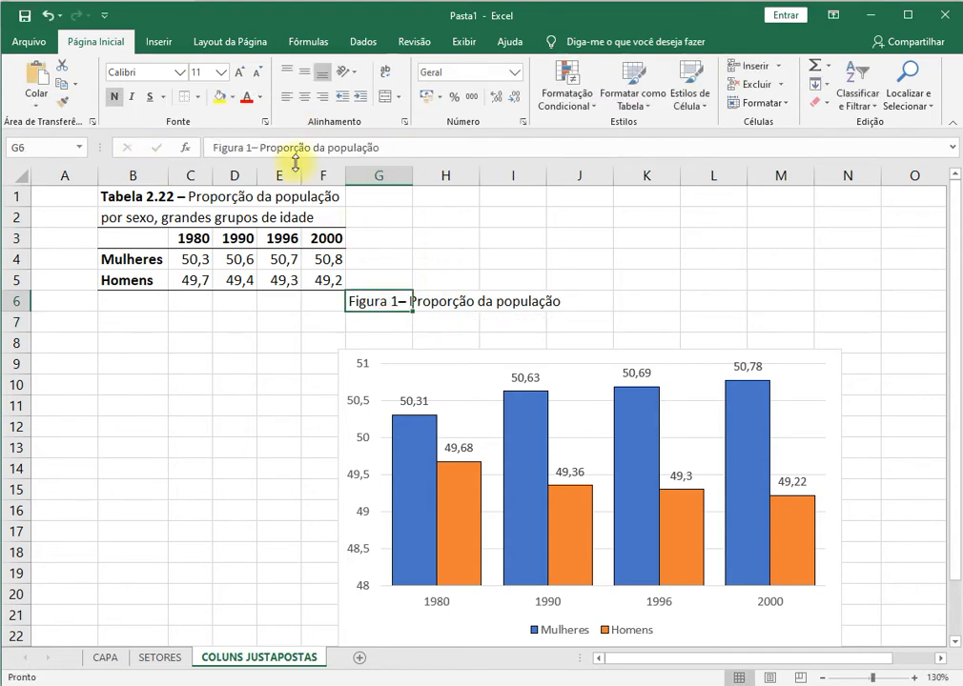
left_click(393, 148)
key("ctrl+v")
key("Return")
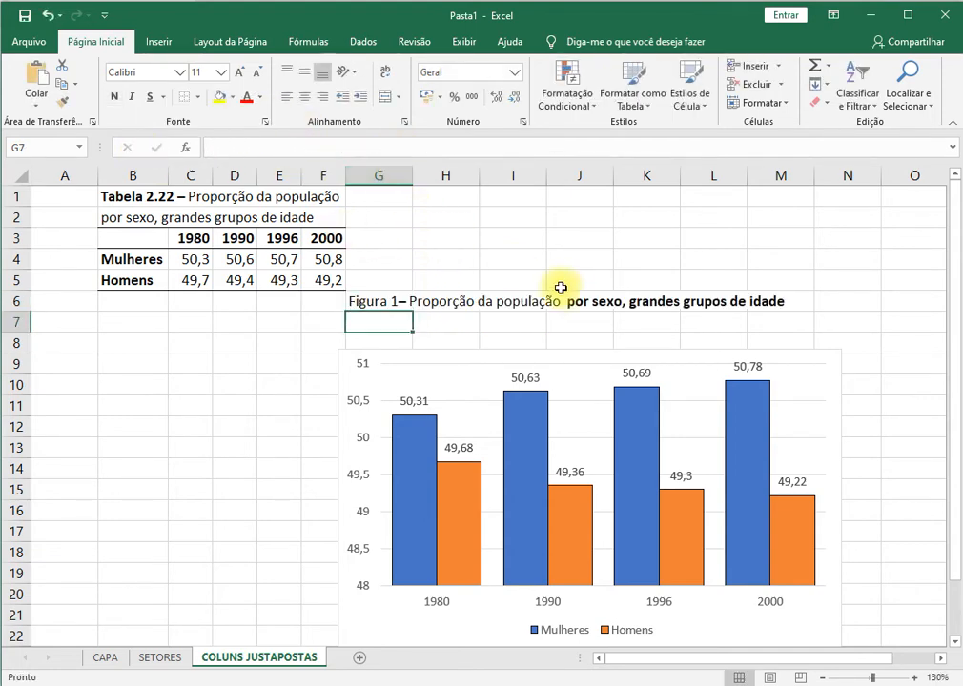
mouse_move(463, 343)
left_mouse_down()
mouse_move(464, 353)
mouse_move(463, 321)
mouse_move(470, 322)
left_mouse_up()
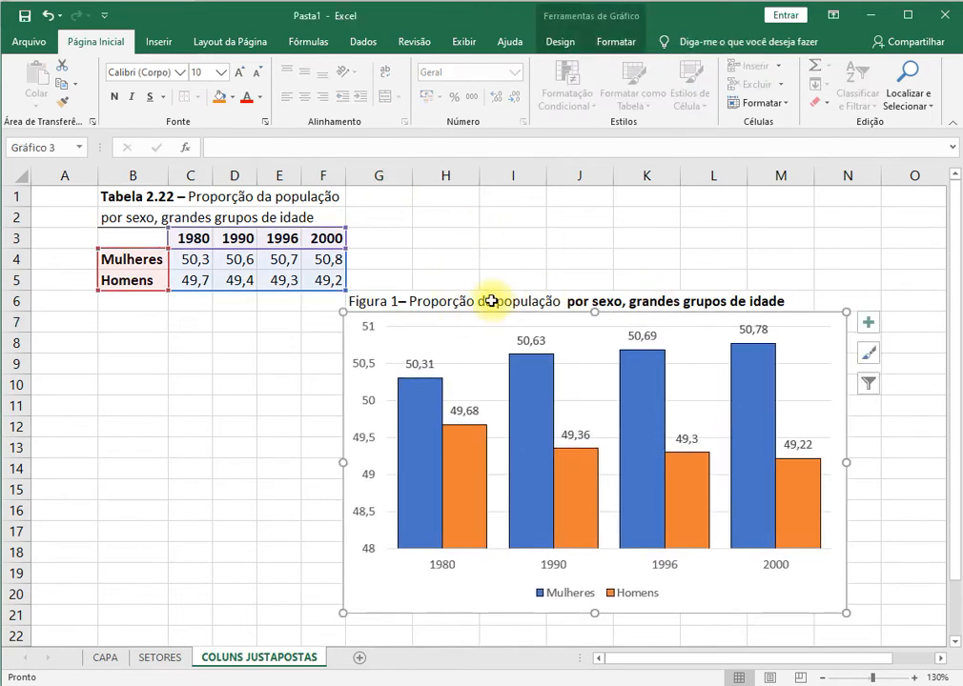
Insert a space between "Figura 1" and the dash in the G6 caption.
left_click(382, 303)
left_click_drag(554, 146, 211, 161)
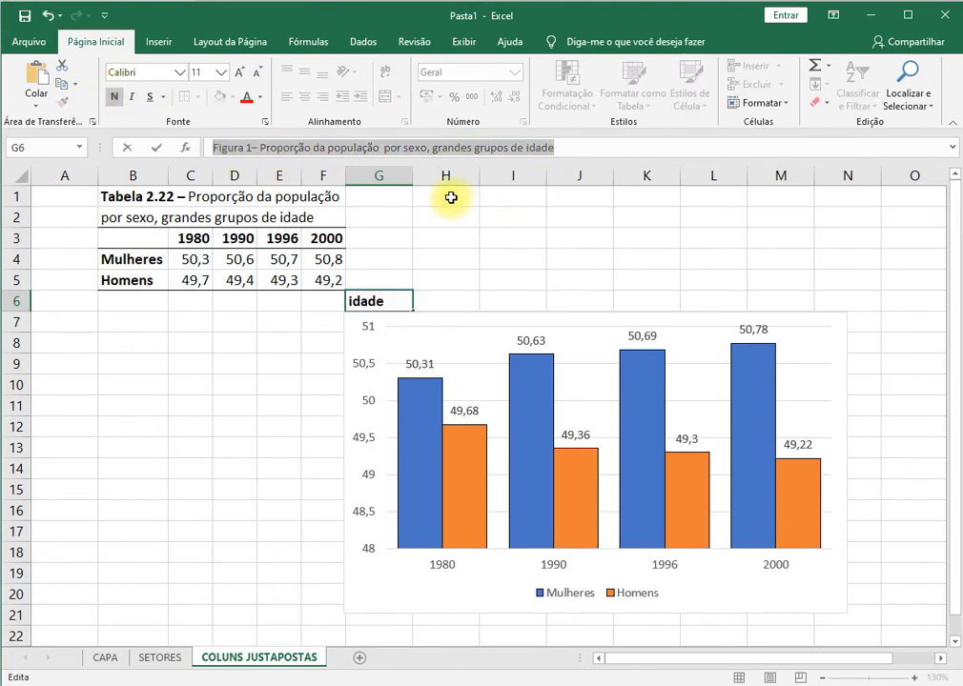
left_click(251, 148)
type("–")
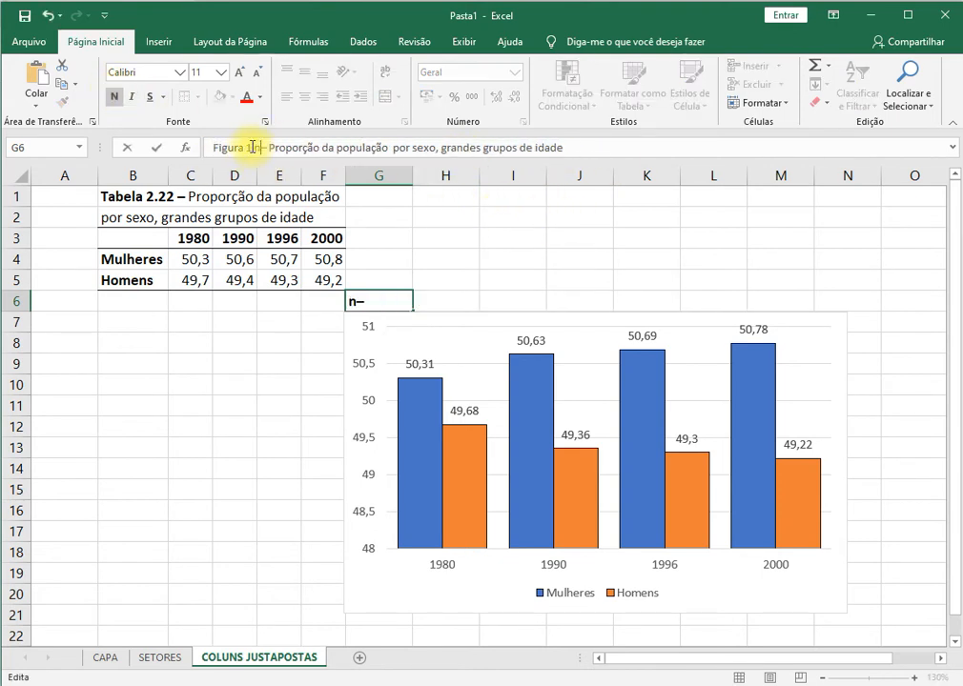
key("BackSpace")
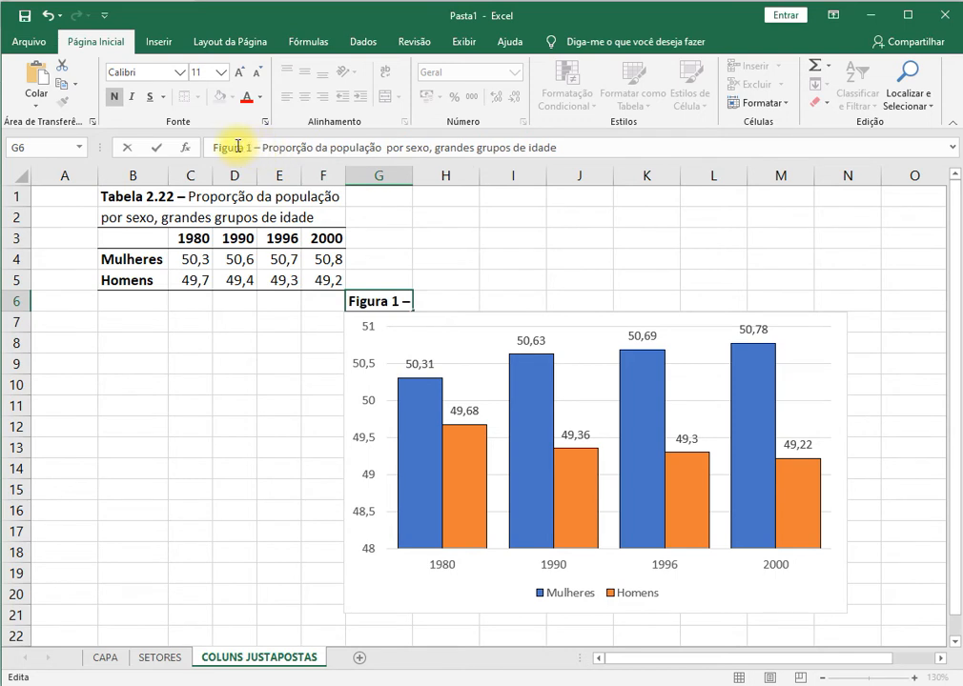
Make only "Figura 1" bold in the G6 caption and set the rest of the text to non-bold.
key("shift+Home")
left_click(114, 97)
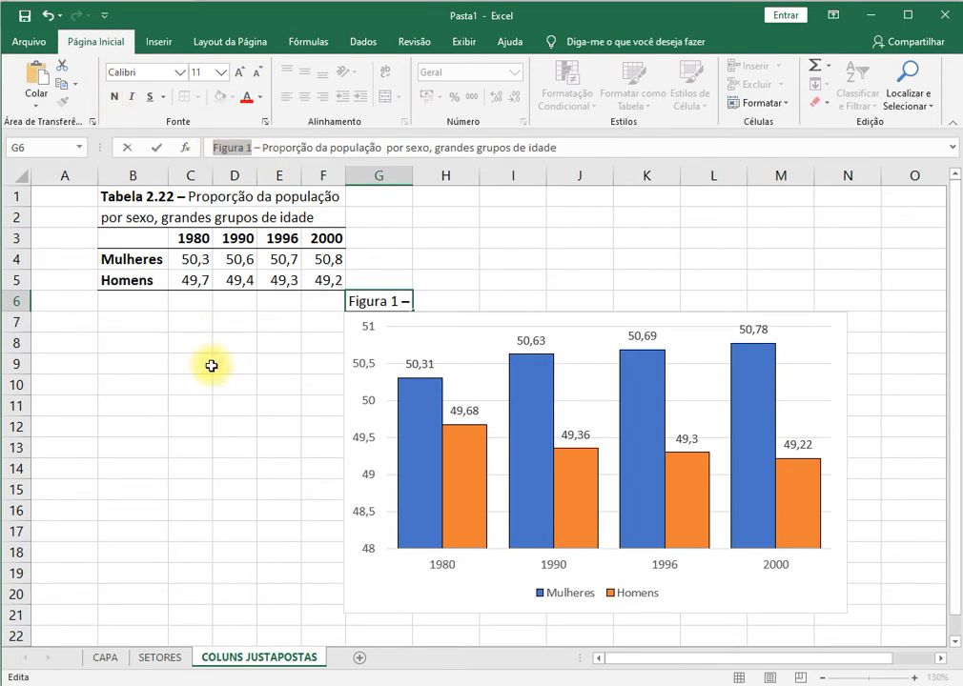
left_click(211, 363)
left_click(405, 305)
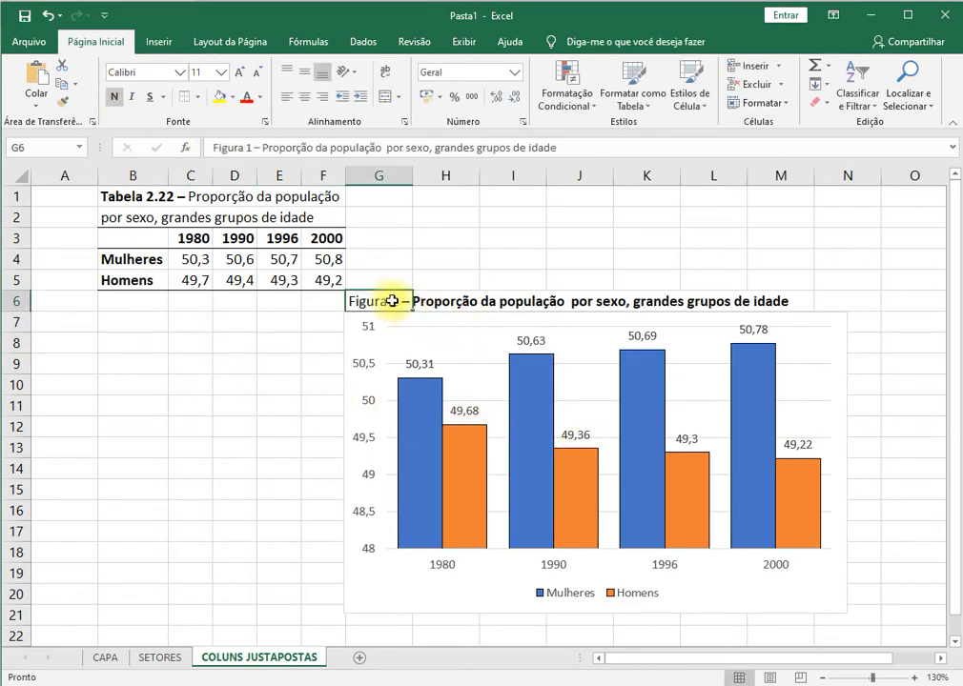
left_click_drag(255, 148, 558, 148)
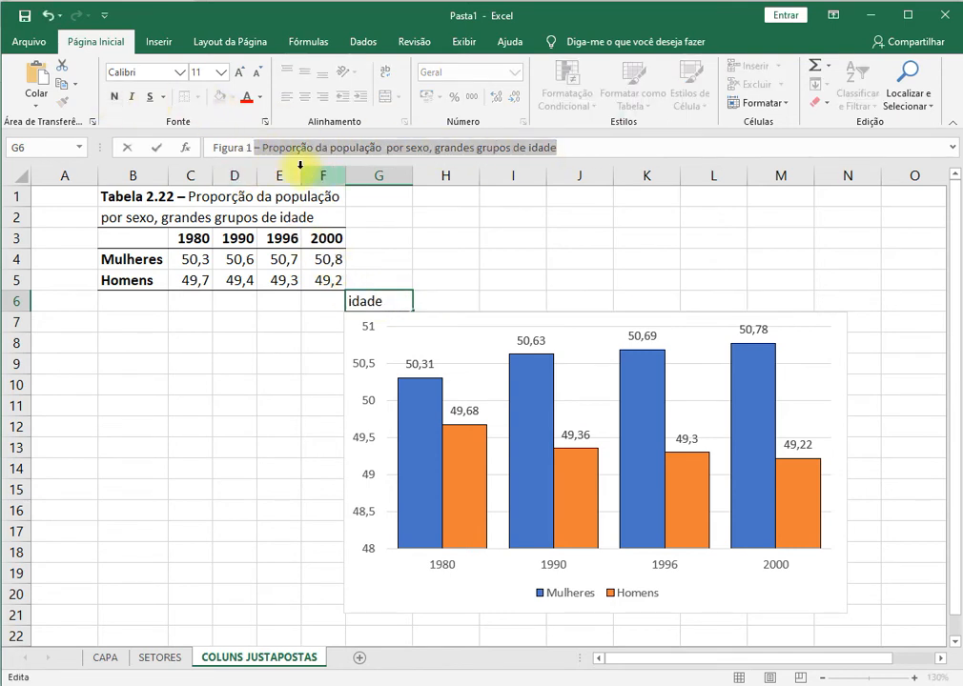
left_click_drag(253, 146, 203, 150)
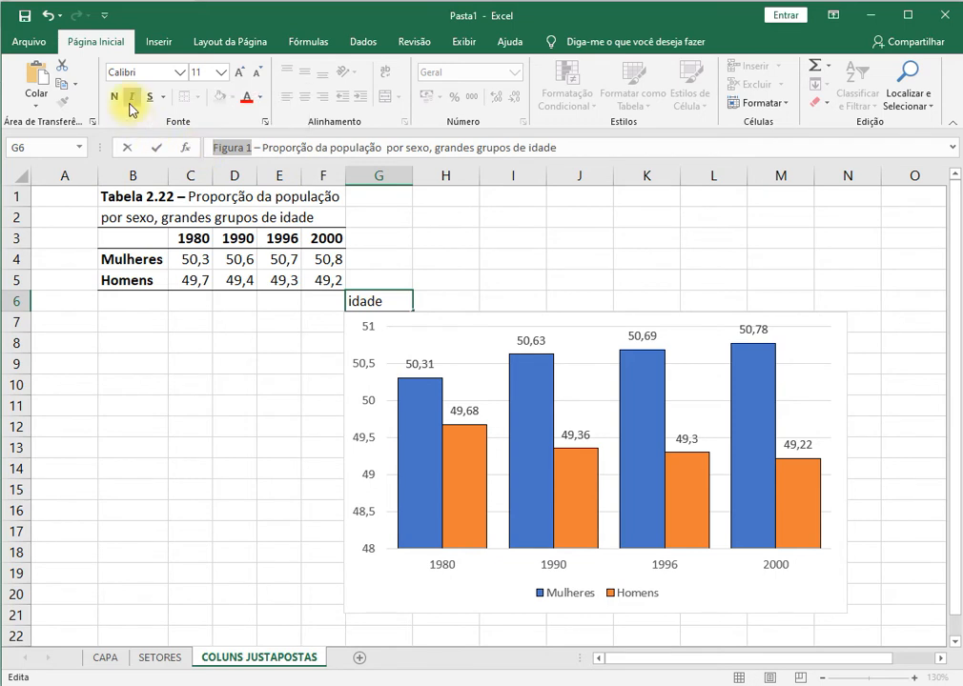
left_click(275, 345)
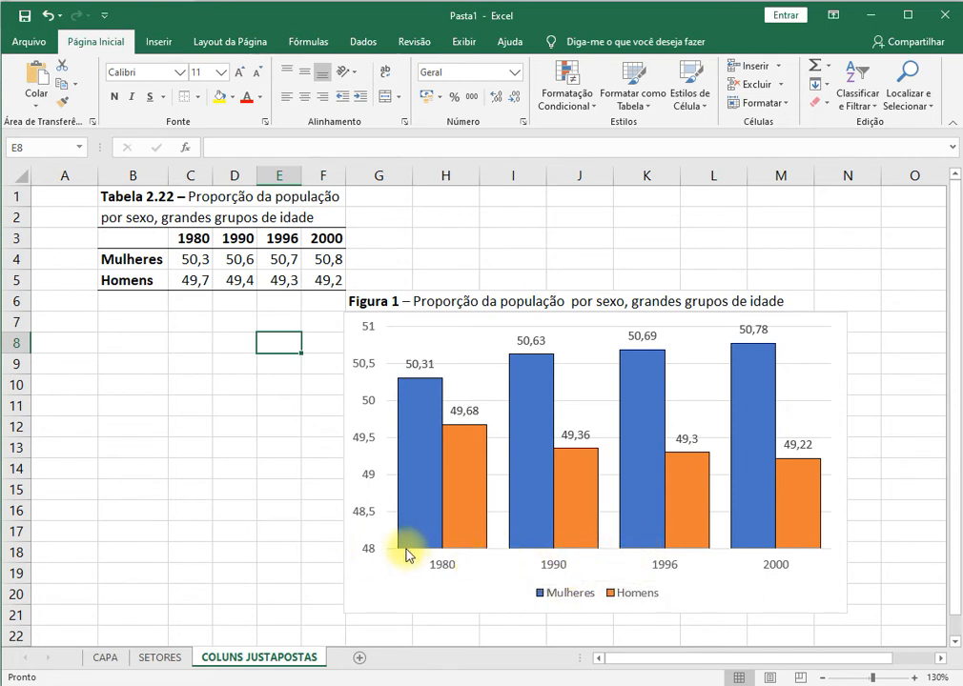
Format the chart's horizontal axis with a solid black line, 0,75 pt wide.
right_click(551, 572)
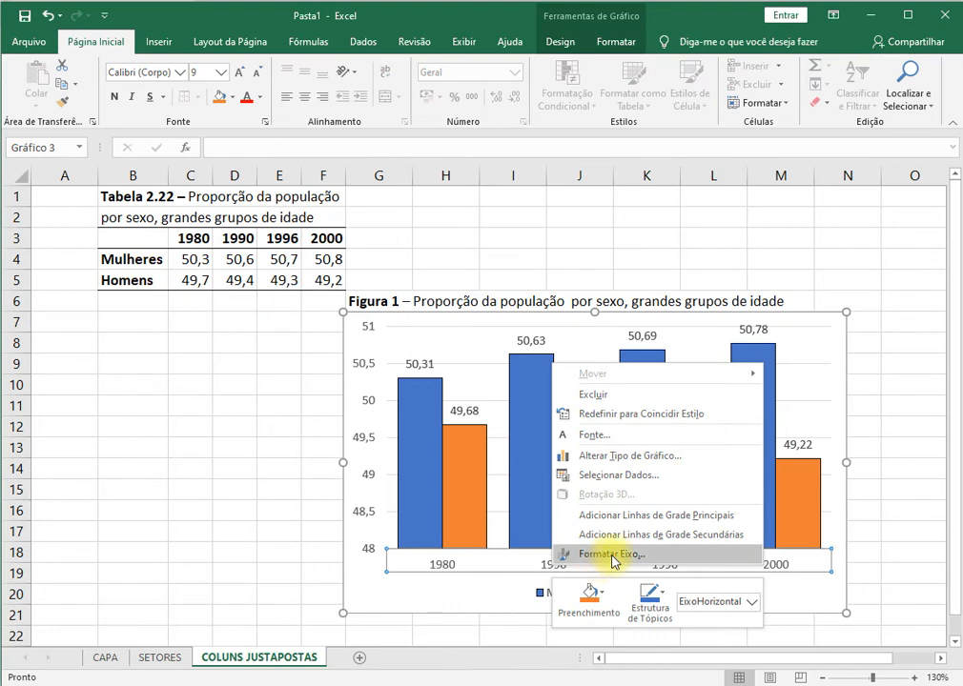
left_click(613, 554)
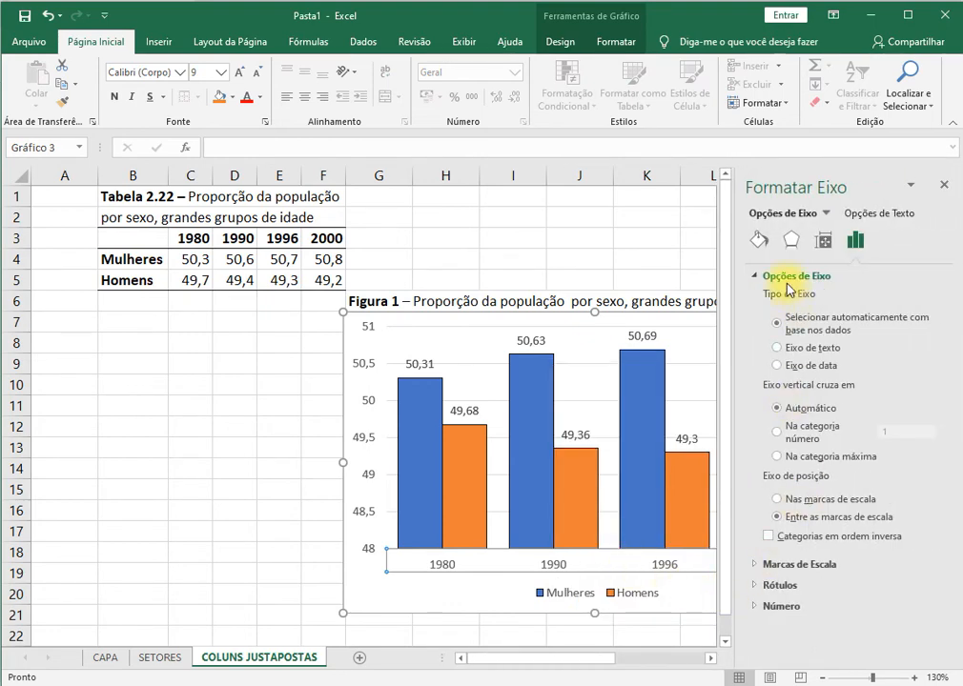
left_click(758, 239)
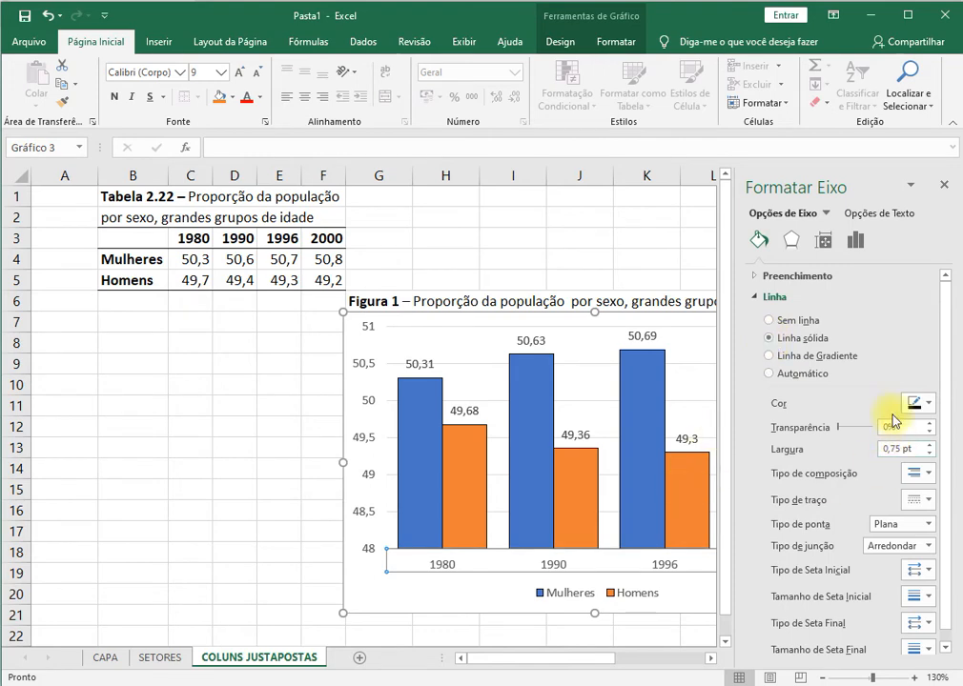
left_click(423, 602)
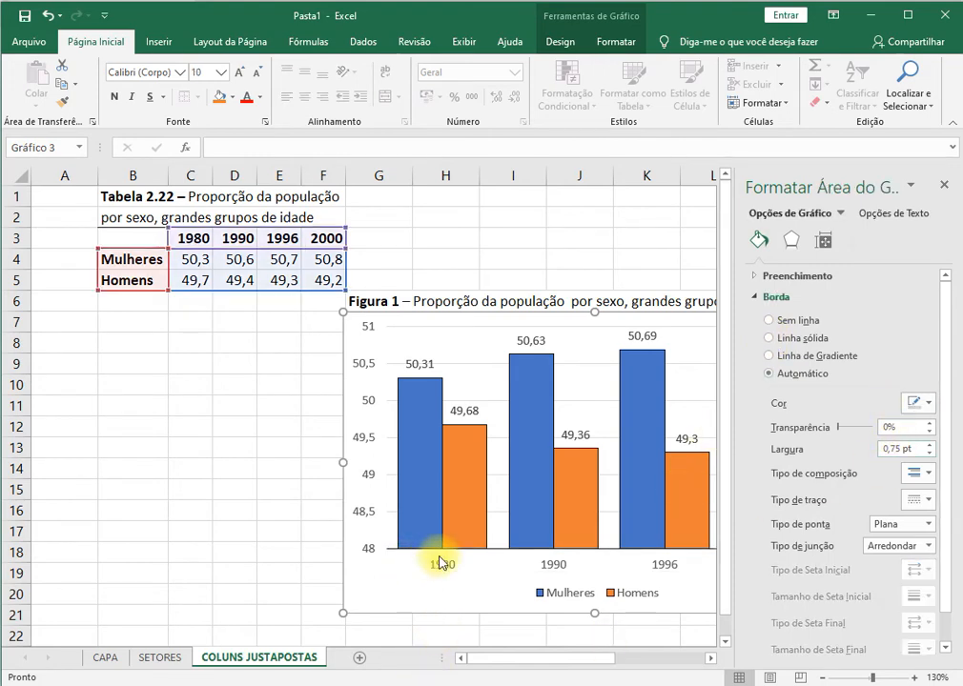
Format the chart's vertical axis with a solid black line, 0,75 pt wide.
right_click(364, 452)
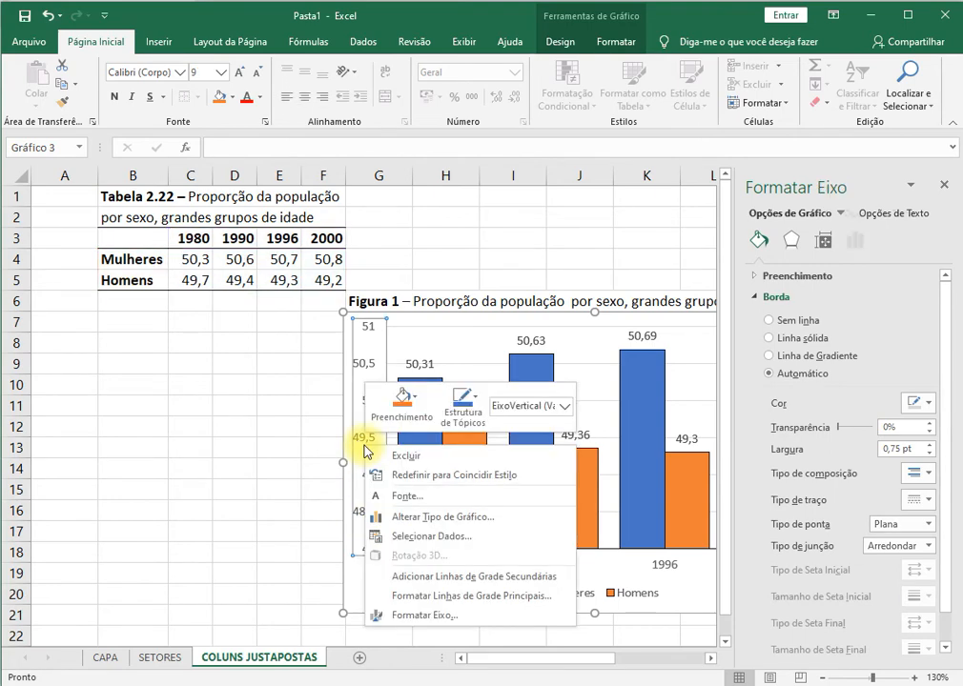
left_click(413, 616)
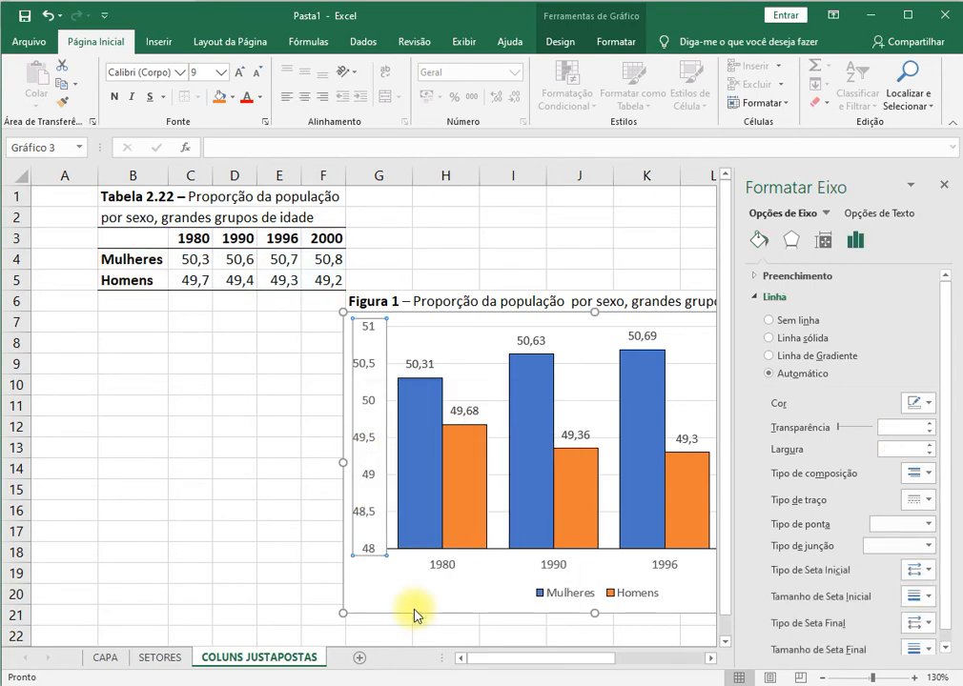
left_click(762, 243)
left_click(813, 340)
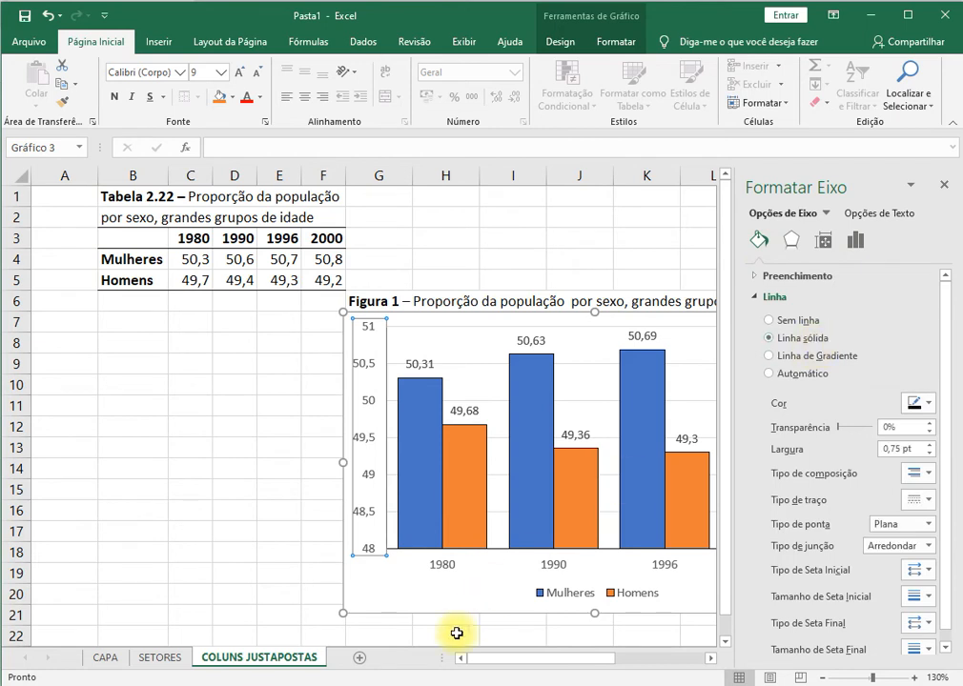
left_click(360, 412)
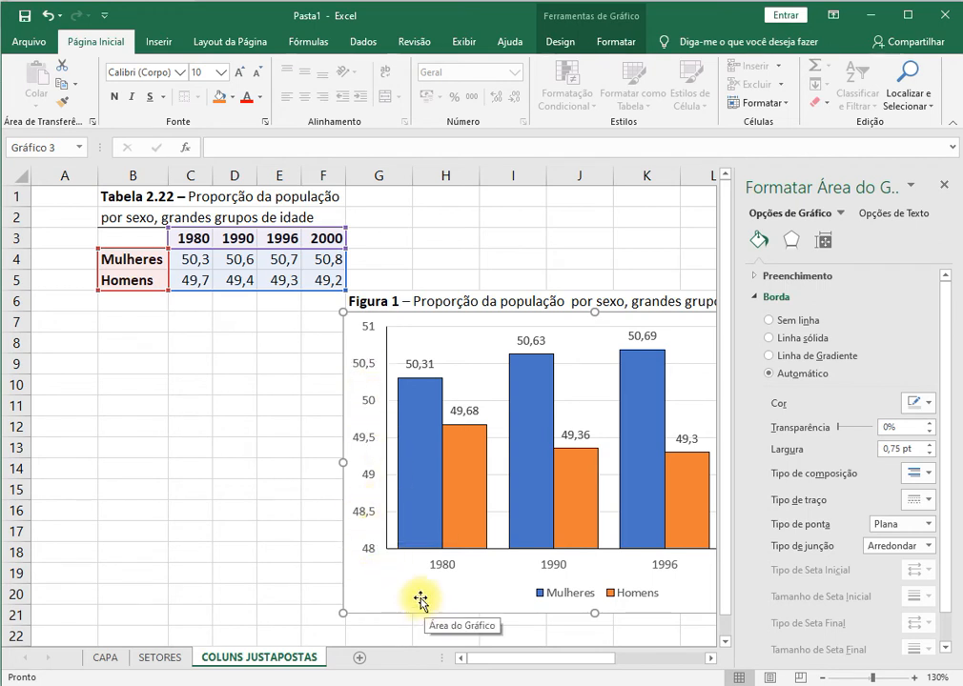
Format the values in C4:F5 as numbers with one decimal place and close the formatting pane.
left_click(193, 281)
left_click_drag(193, 260, 320, 280)
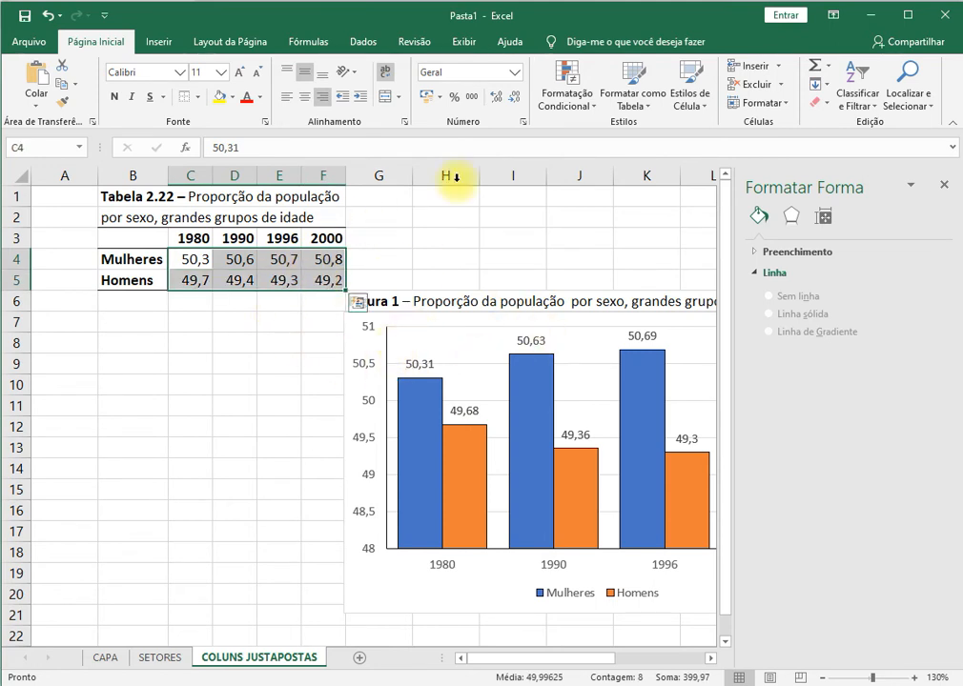
left_click(503, 105)
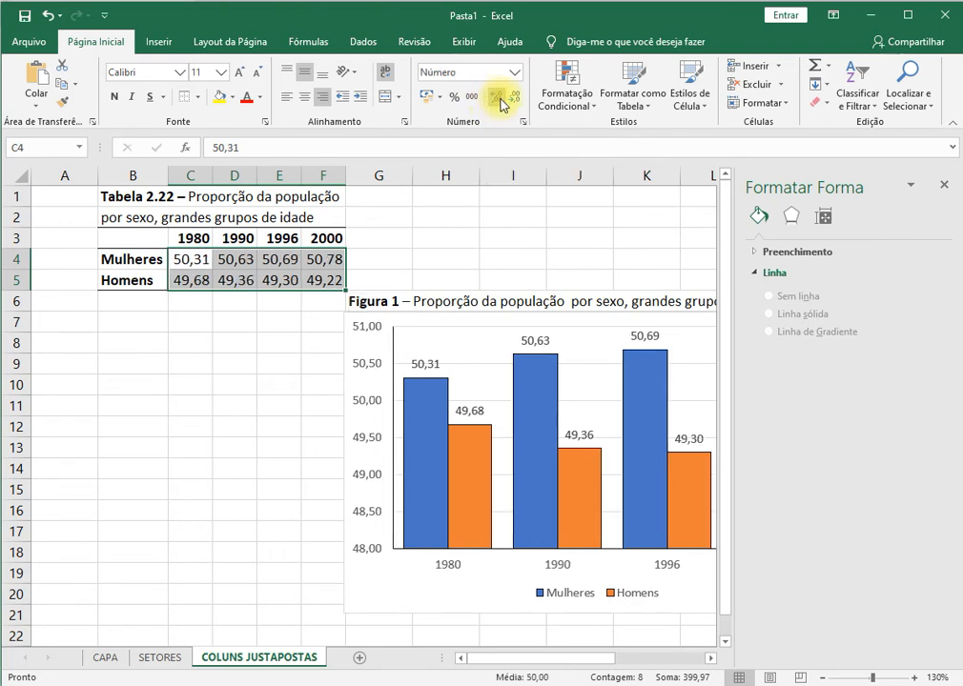
left_click(518, 103)
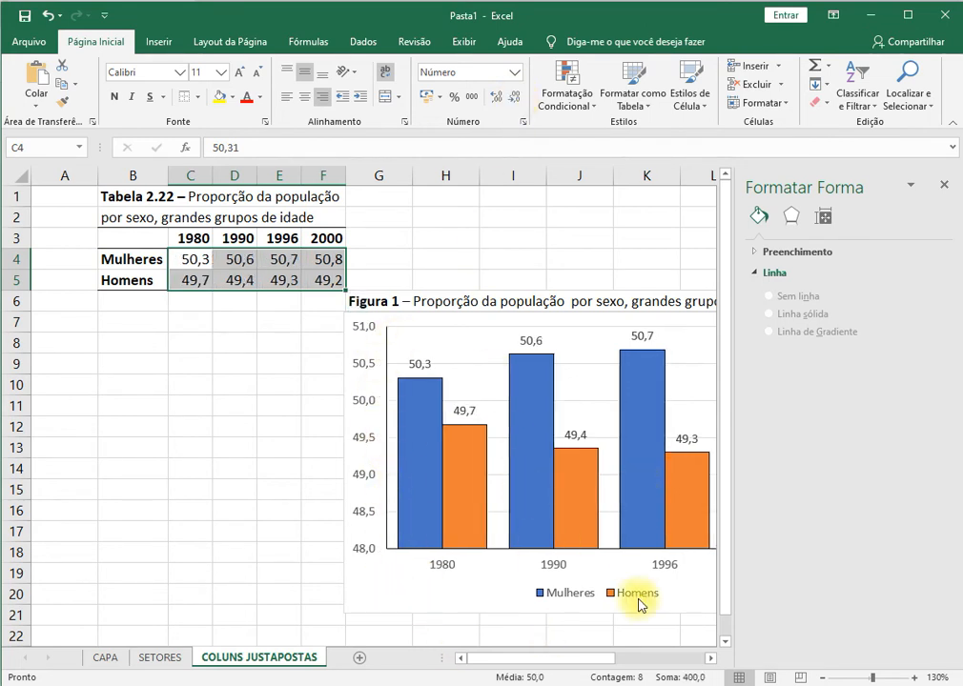
left_click(943, 185)
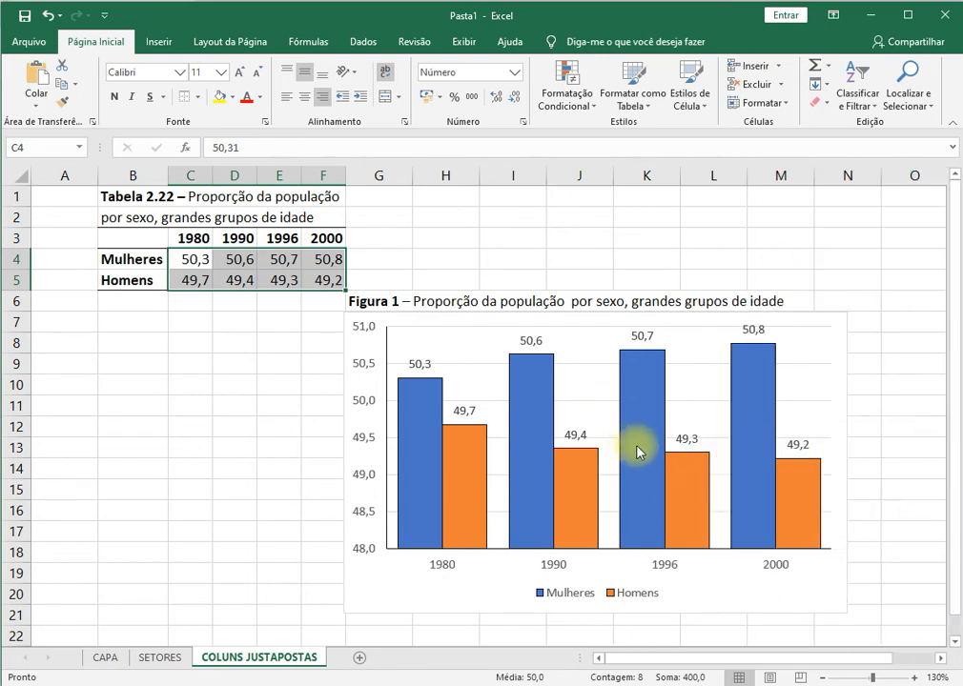
Set the chart legend's position to À Direita and close the legend formatting pane.
left_click(762, 609)
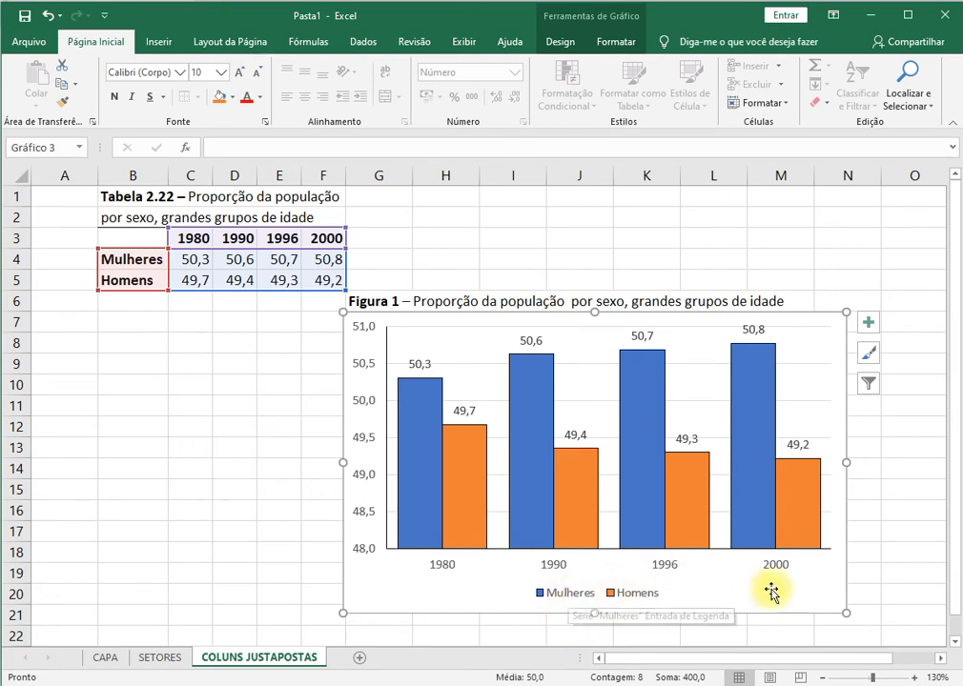
right_click(615, 598)
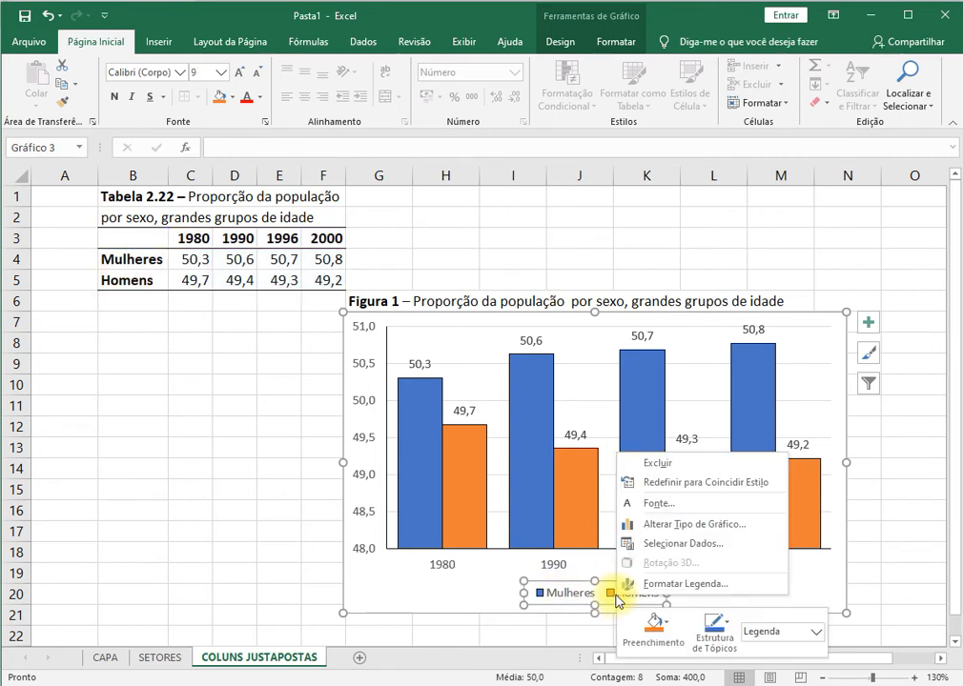
left_click(710, 578)
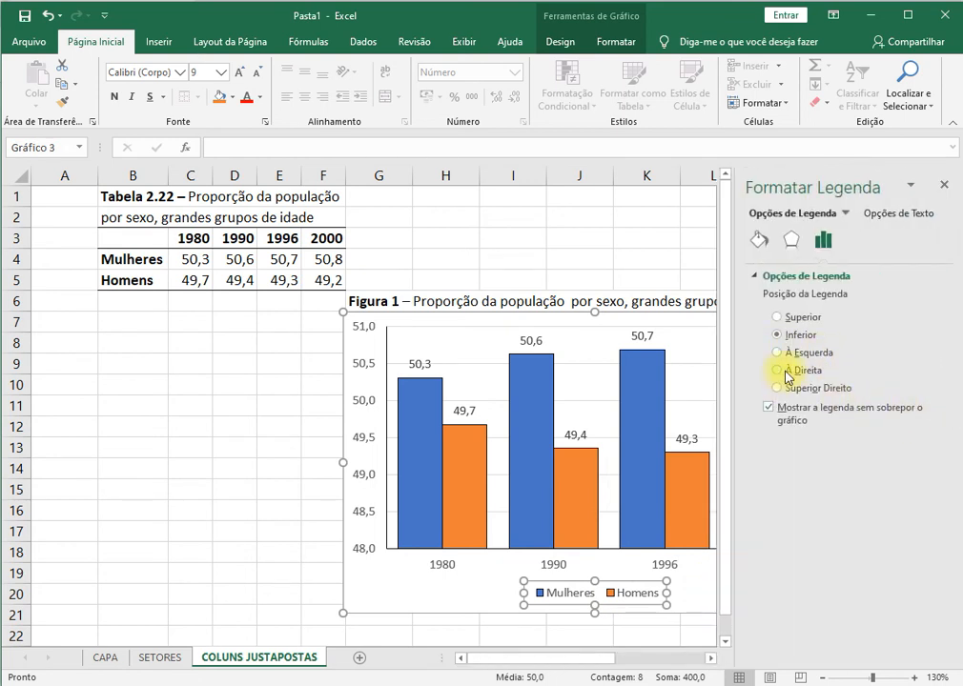
left_click(777, 371)
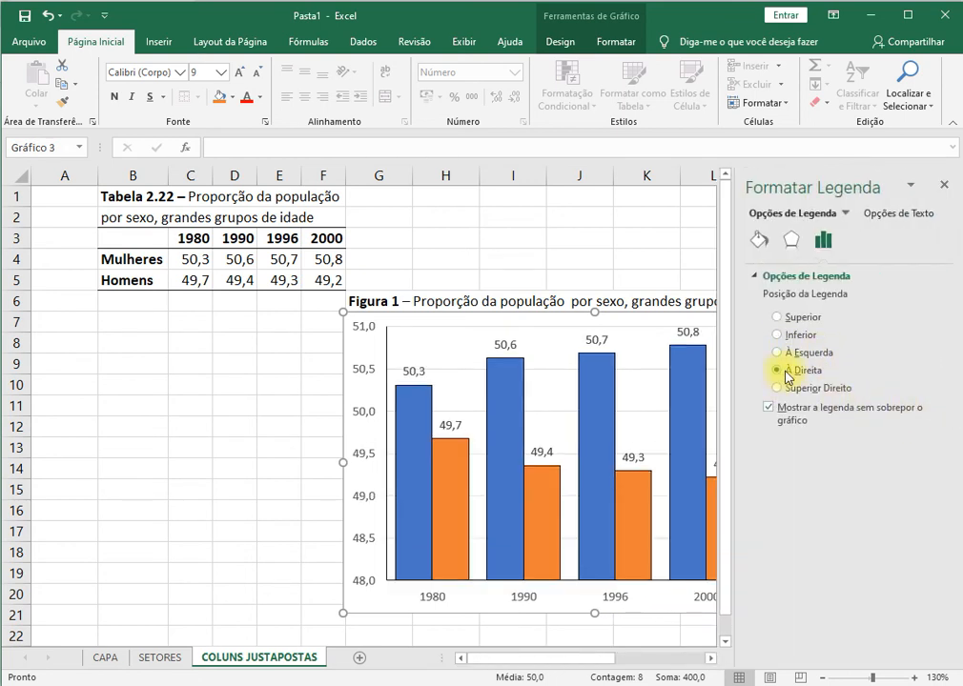
left_click(944, 187)
left_click(808, 596)
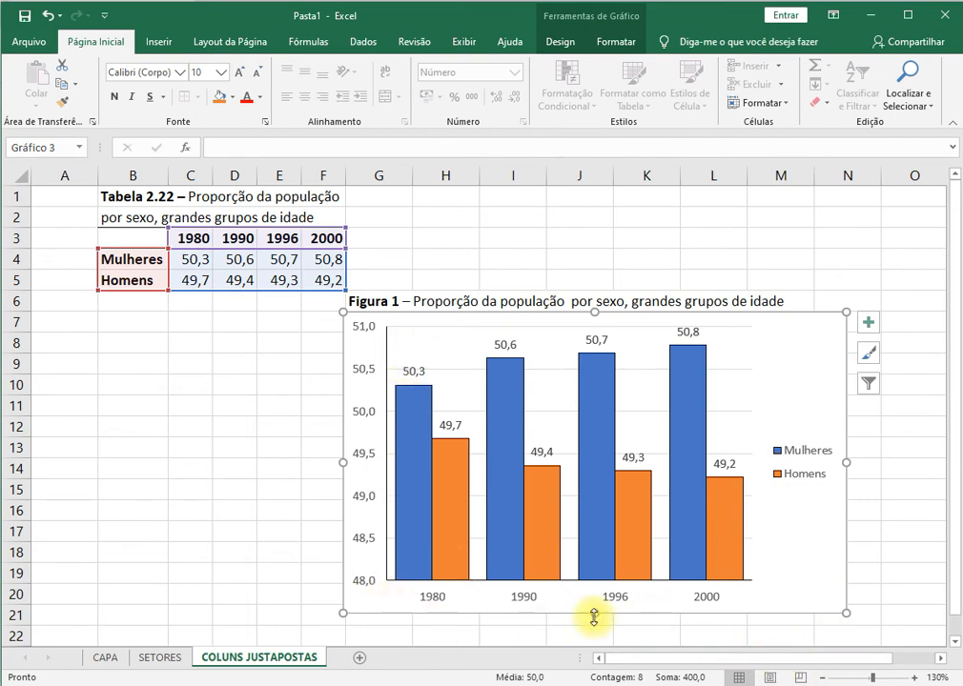
Add axis titles to the chart, leaving the chart title turned off.
left_click(869, 329)
left_click(907, 376)
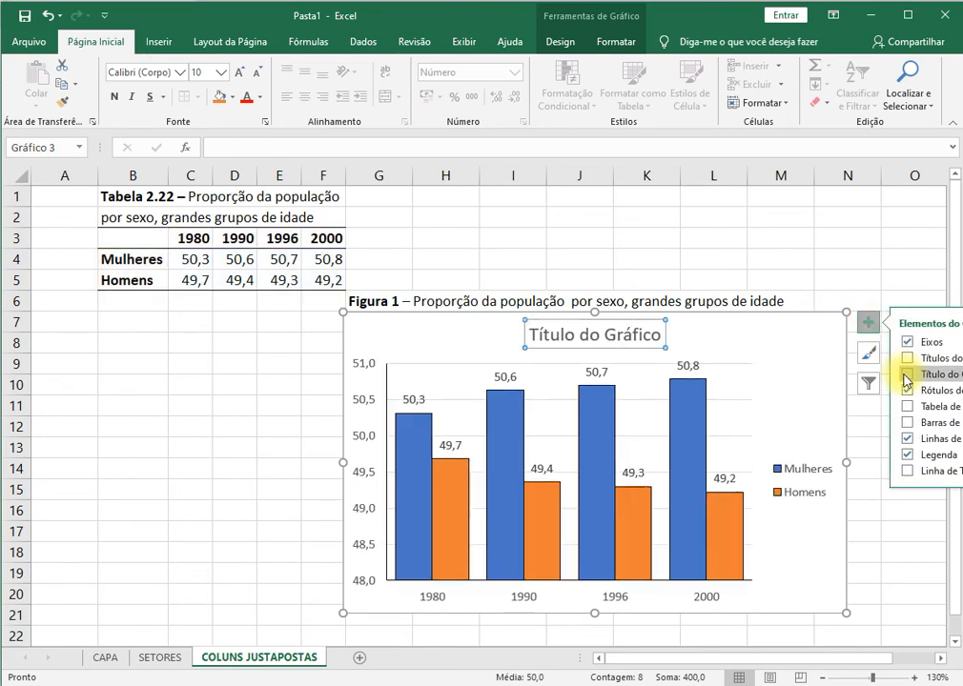
left_click(907, 376)
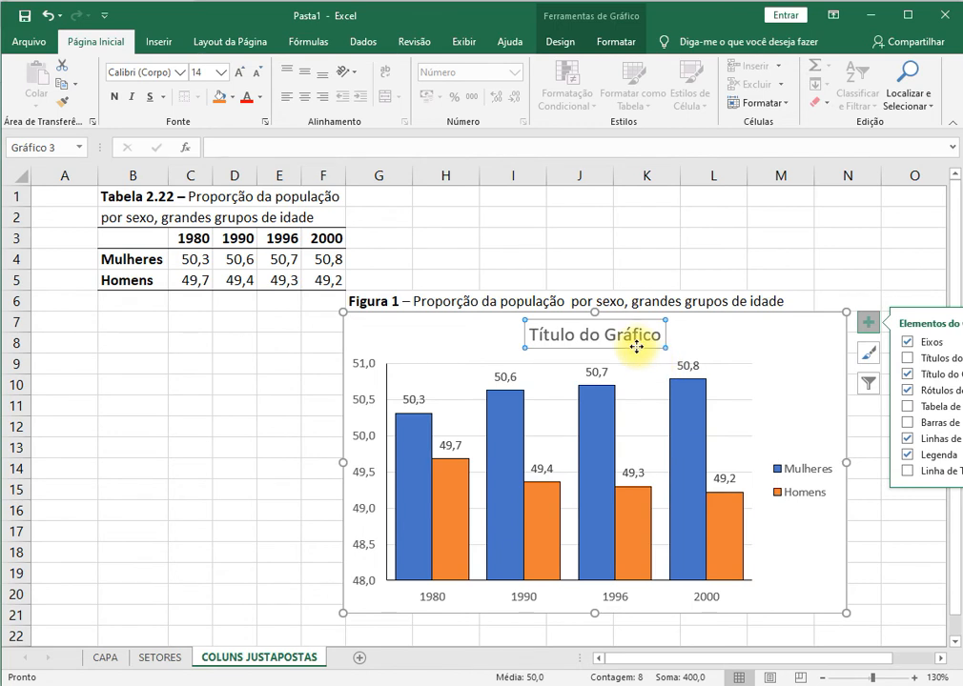
left_click(906, 361)
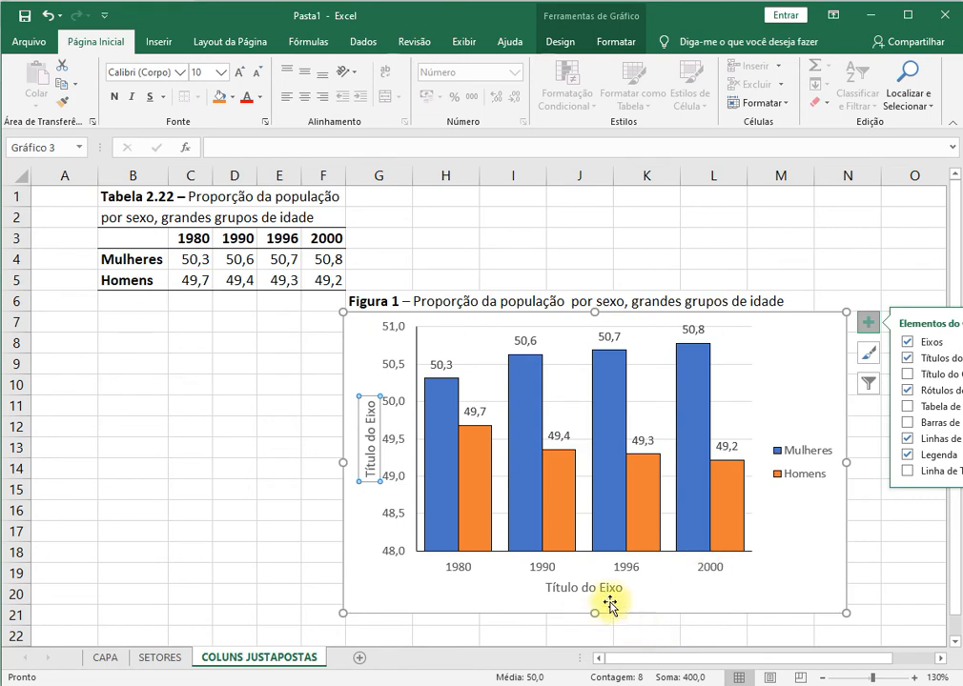
Replace the horizontal axis title with "Anos".
left_click(542, 590)
double_click(550, 588)
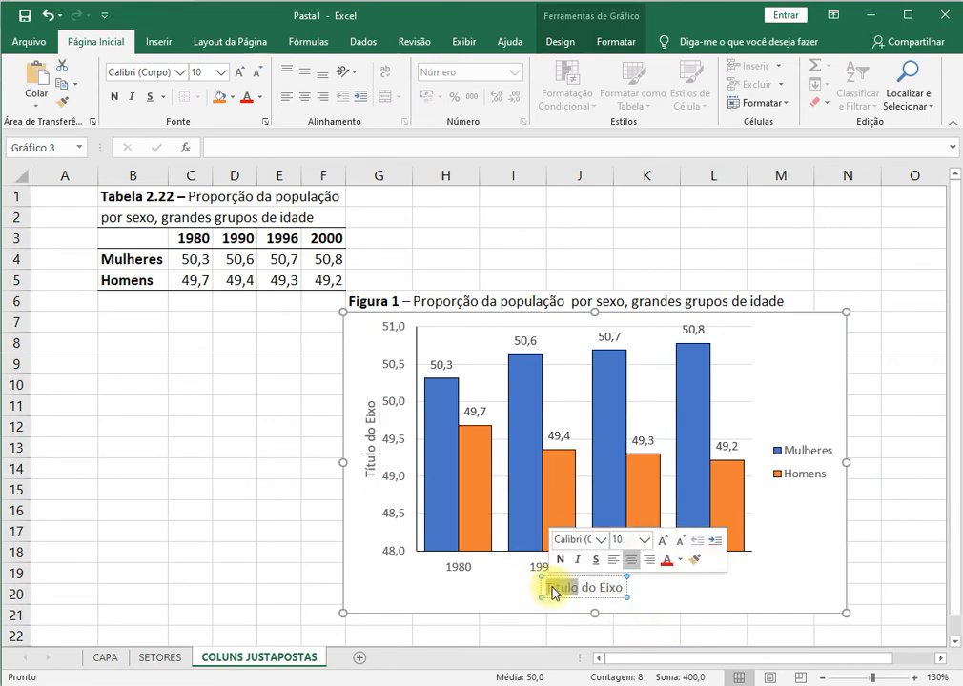
key("Delete")
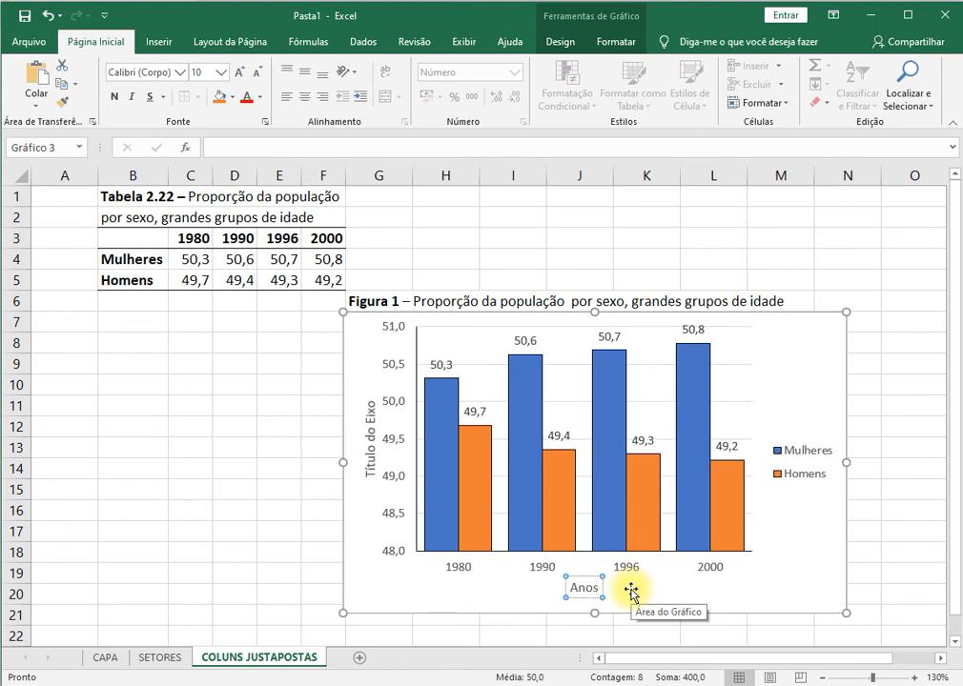
Replace the vertical axis title with "Proporção (%)" and close the title formatting pane.
double_click(358, 455)
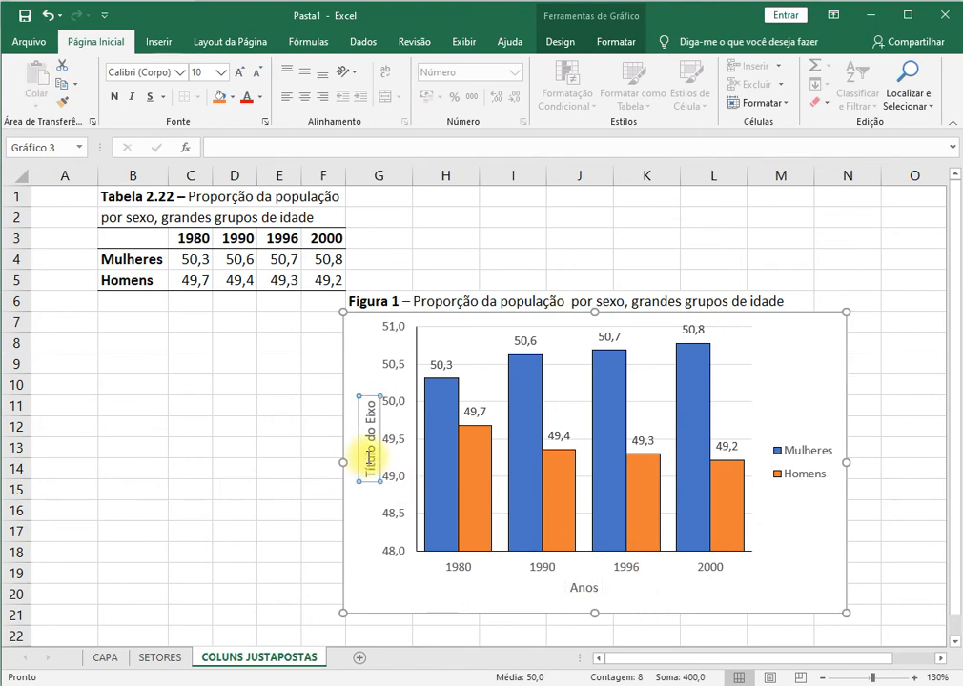
left_click_drag(371, 480, 366, 412)
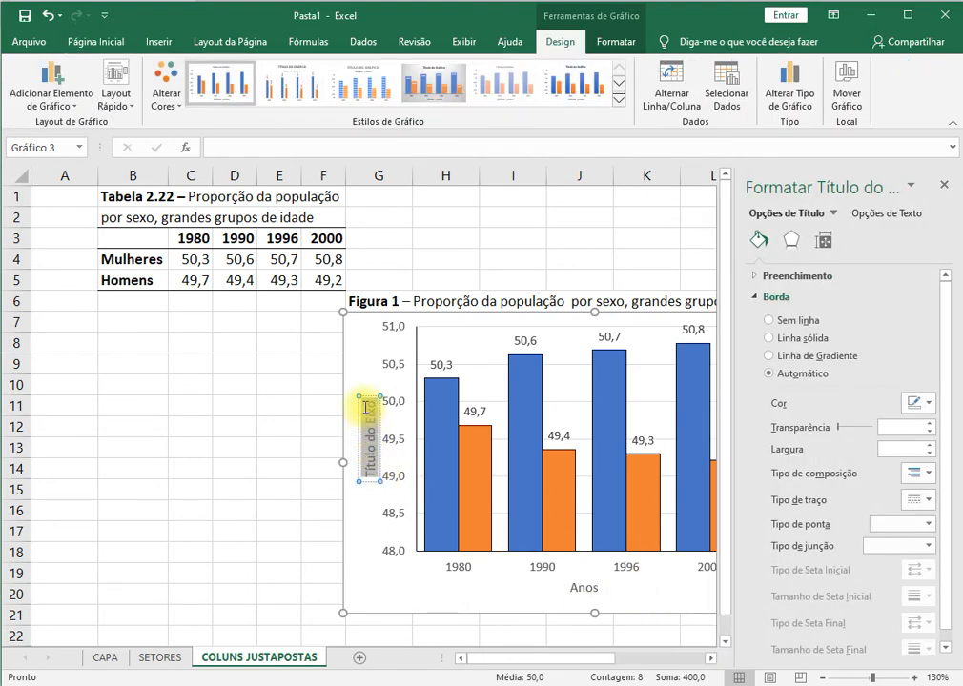
key("Delete")
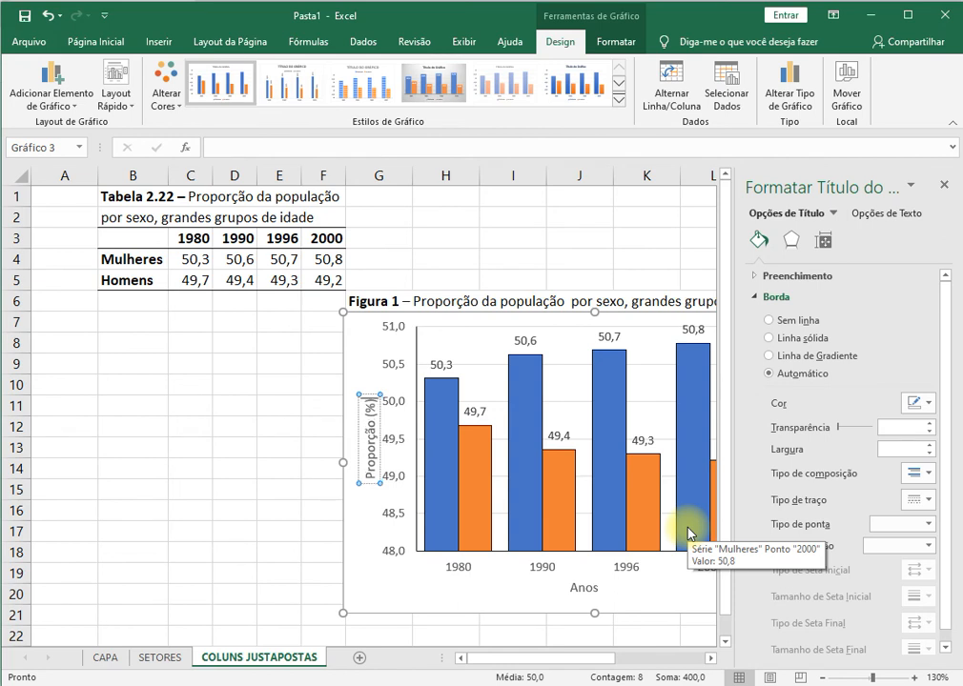
left_click(526, 586)
left_click(947, 187)
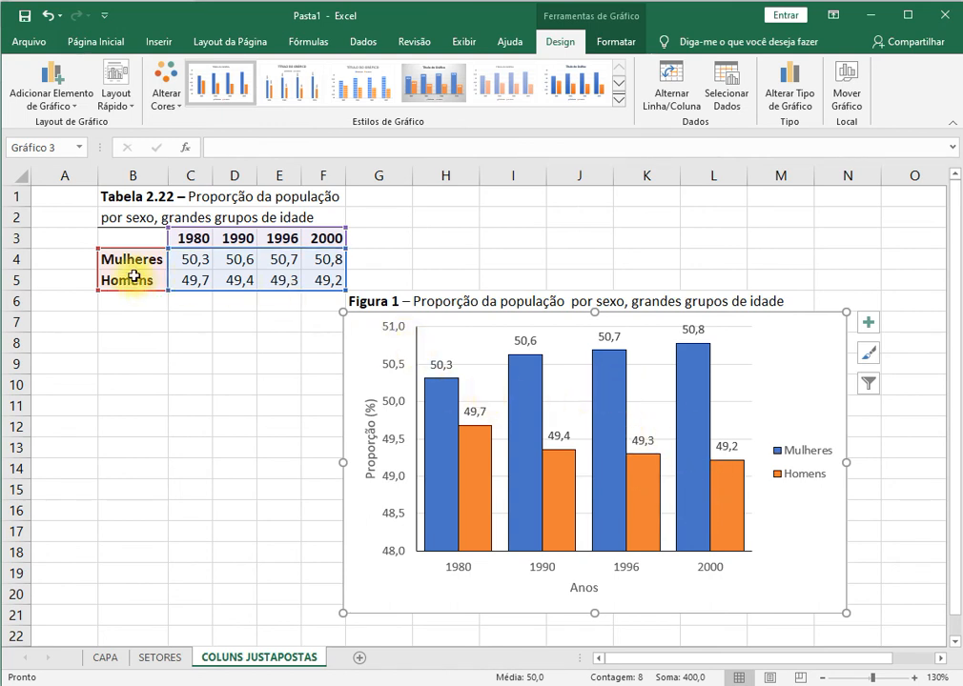
Set the vertical axis minimum to 0, close the axis formatting pane and deselect the chart.
mouse_move(527, 521)
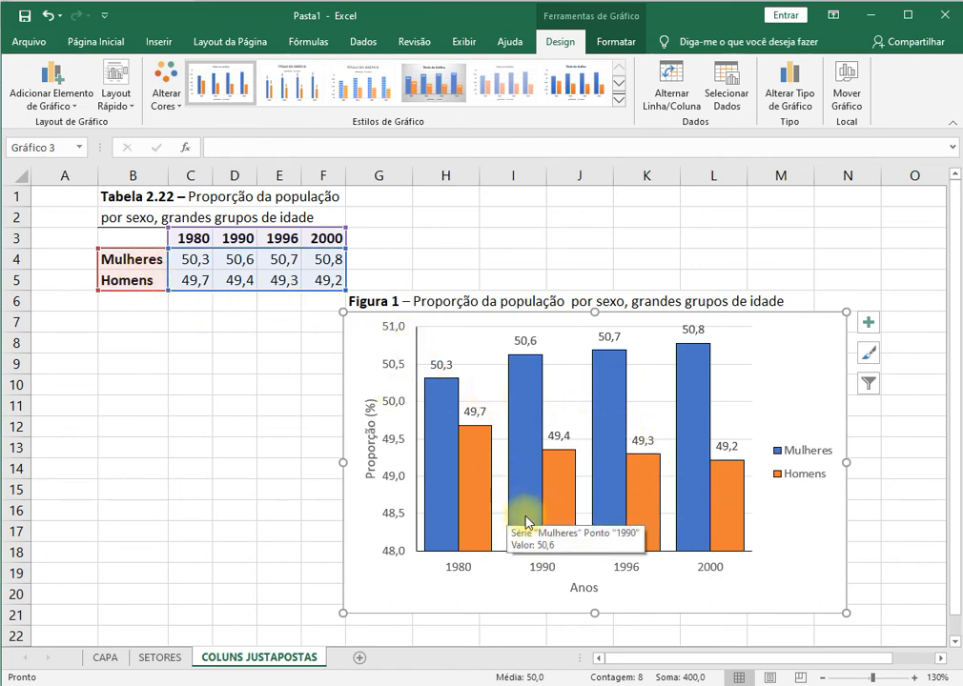
right_click(394, 556)
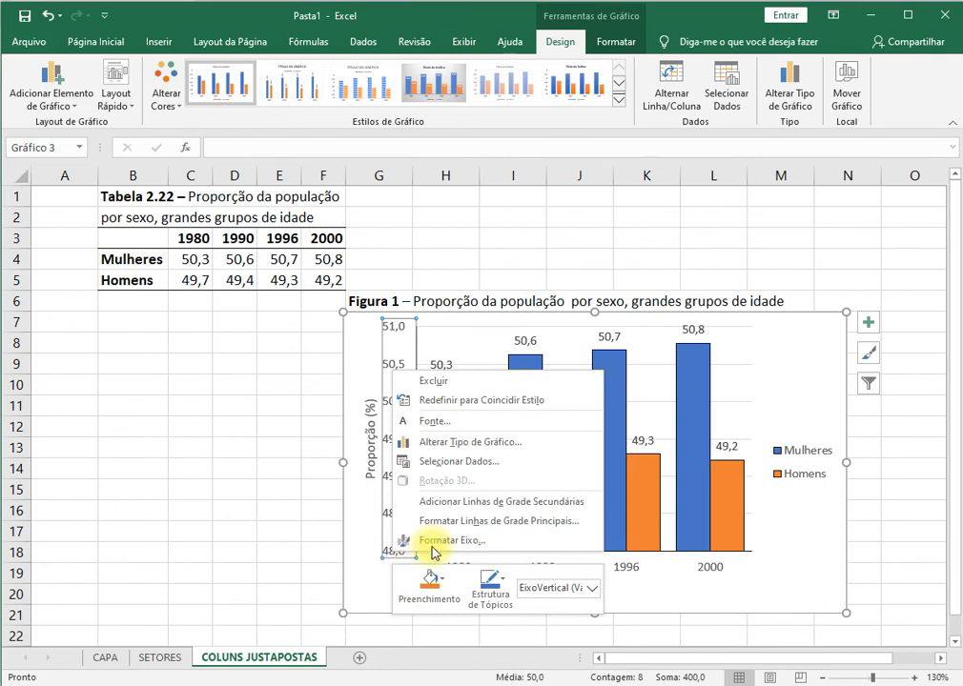
left_click(393, 540)
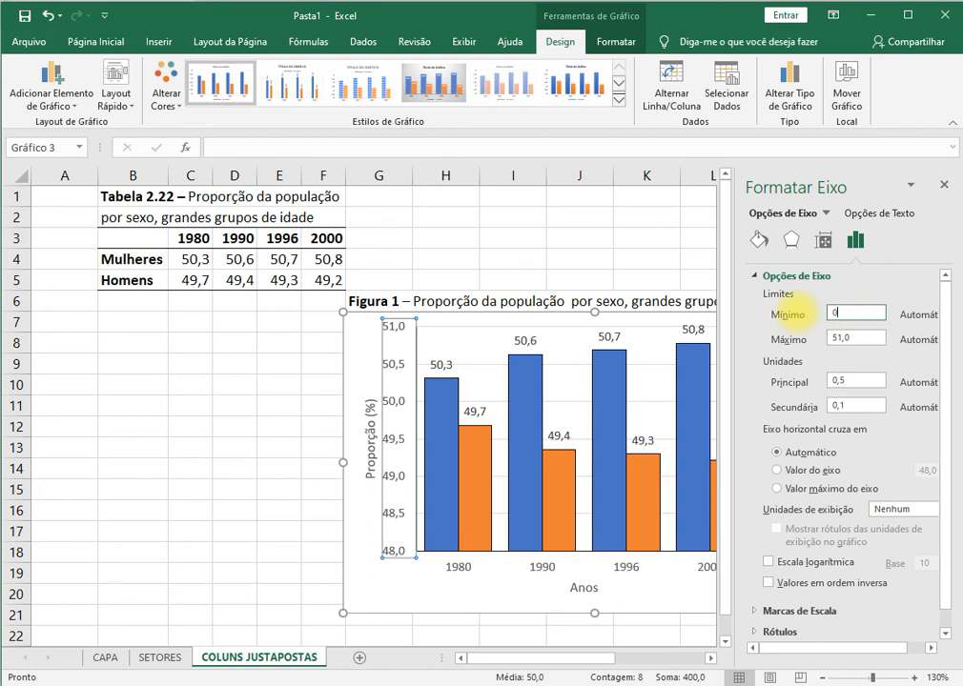
left_click(945, 187)
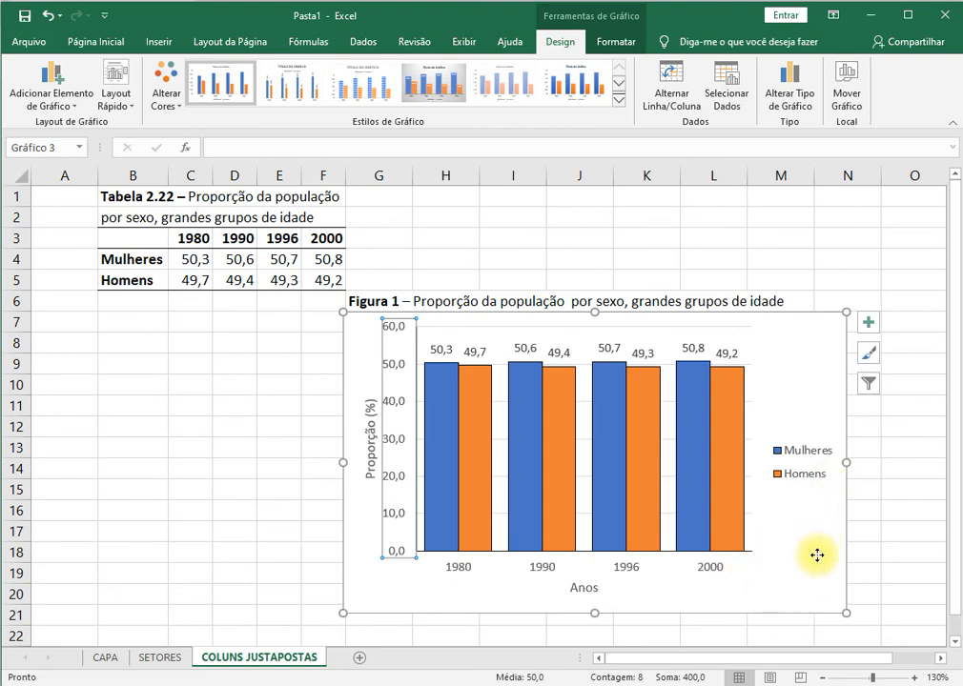
left_click(688, 255)
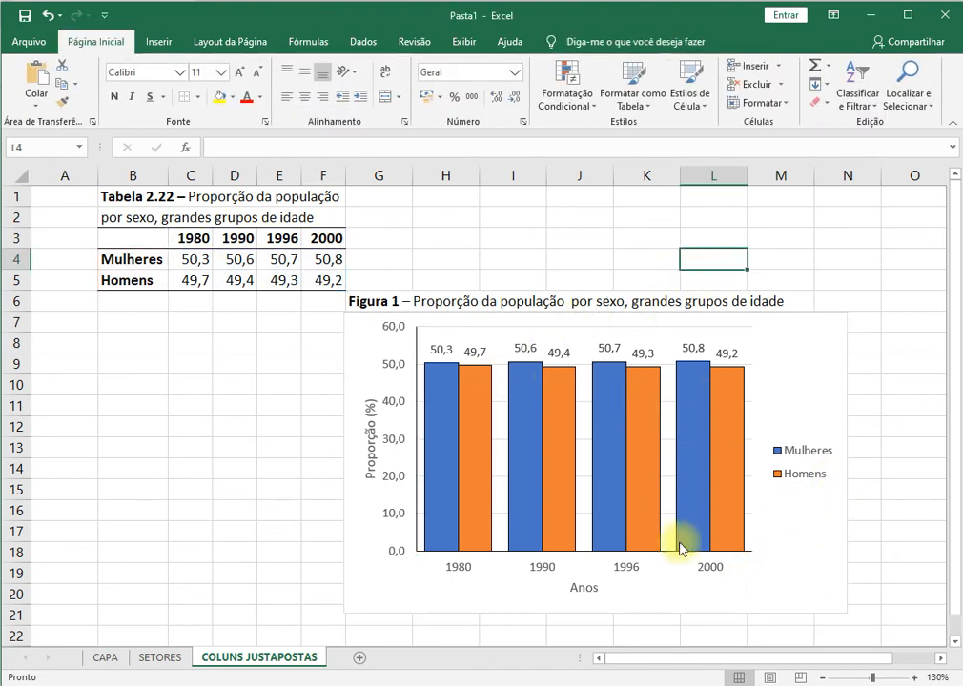